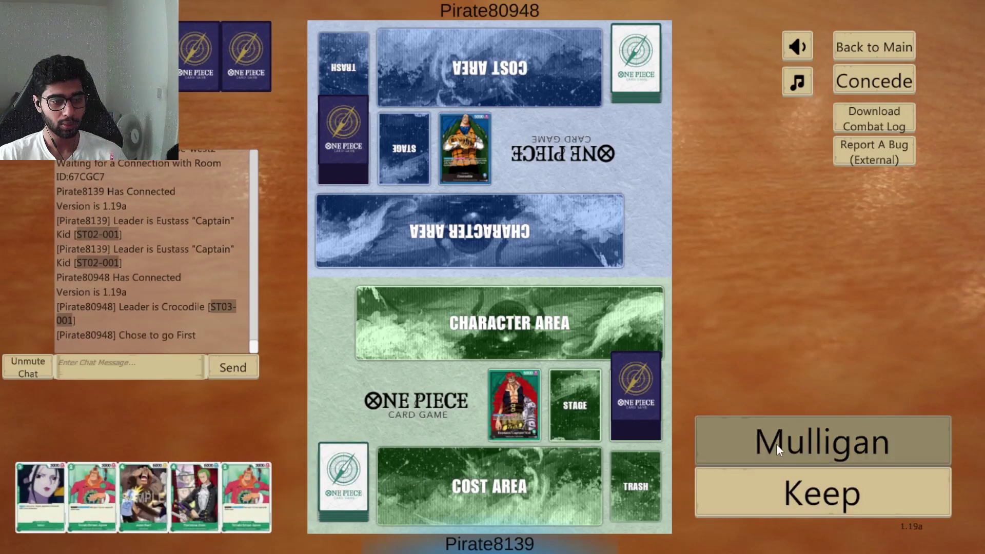
# - Mulligan, draw, deploy Capone "Gang" Bege, and end the first turn
pyautogui.click(777, 444)
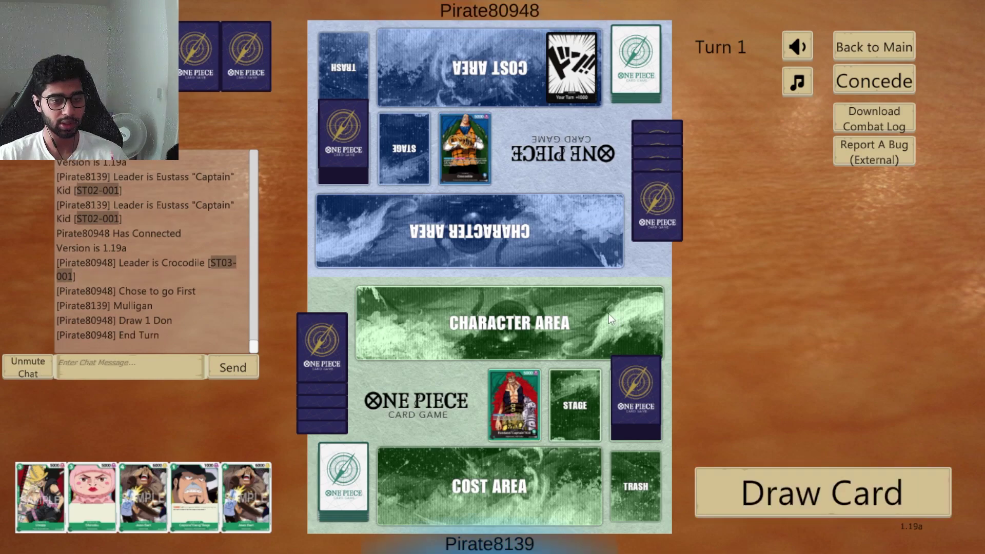
pyautogui.click(728, 487)
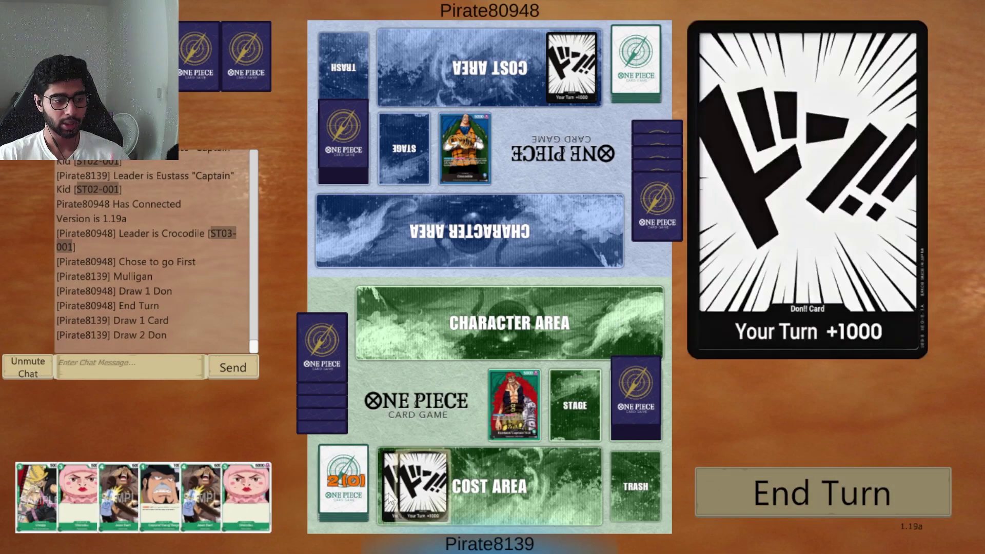
pyautogui.click(155, 499)
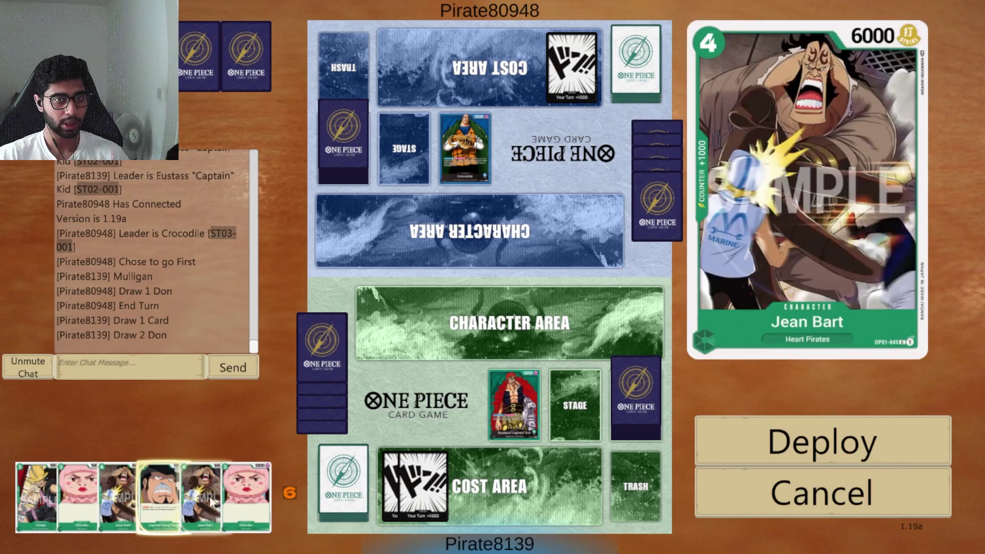
pyautogui.click(783, 452)
pyautogui.click(781, 496)
pyautogui.moveTo(195, 497)
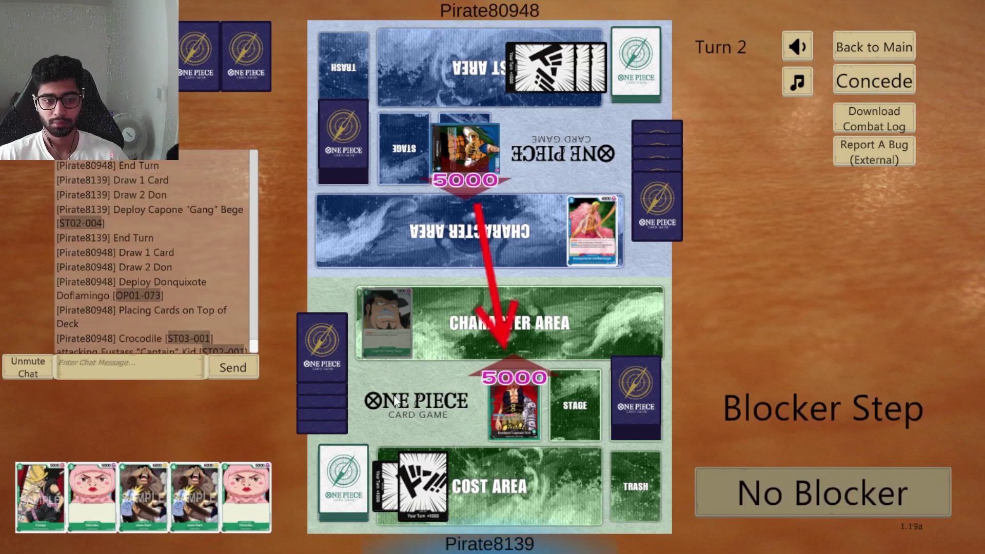
# - Take Crocodile's attack unblocked, draw DON, and attack Crocodile with Eustass Kid
pyautogui.click(772, 501)
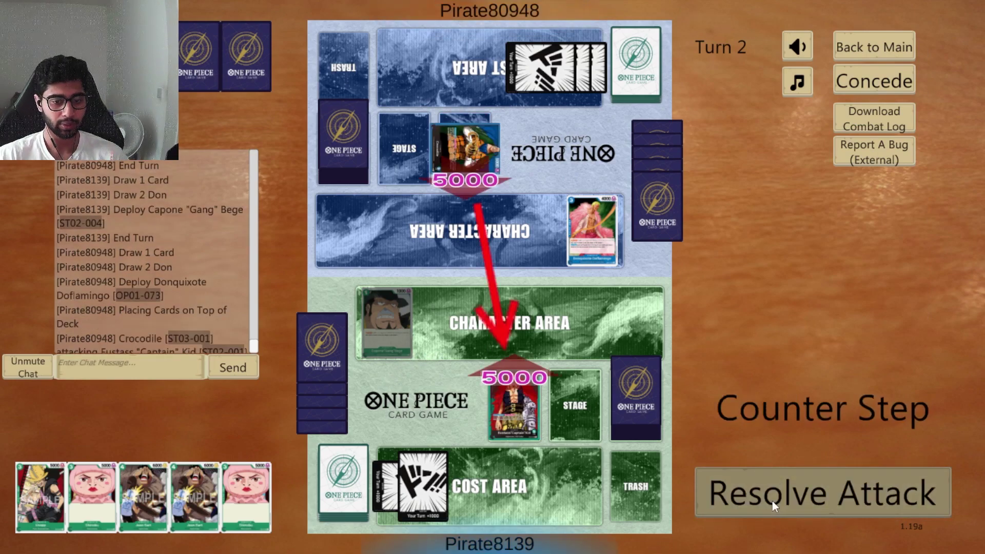
pyautogui.click(746, 499)
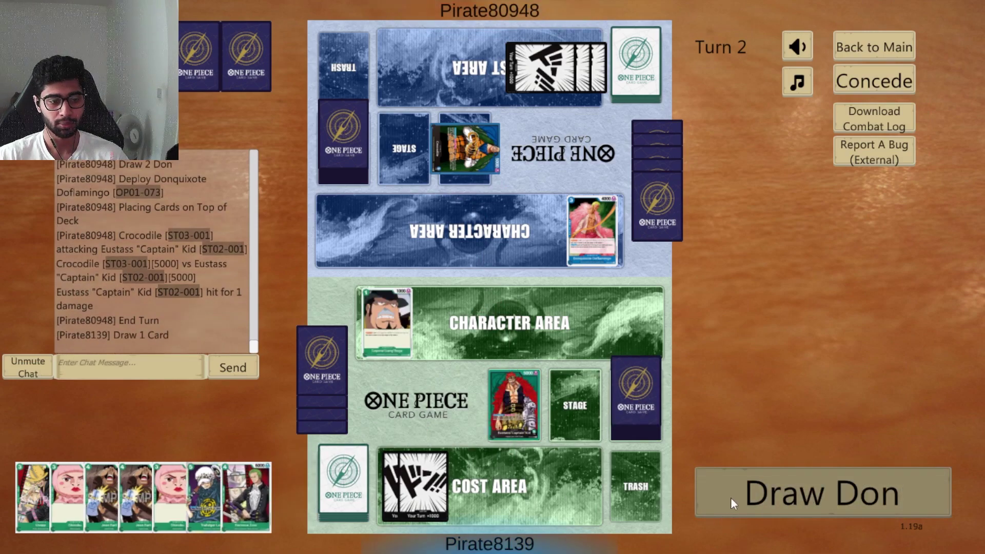
pyautogui.click(731, 498)
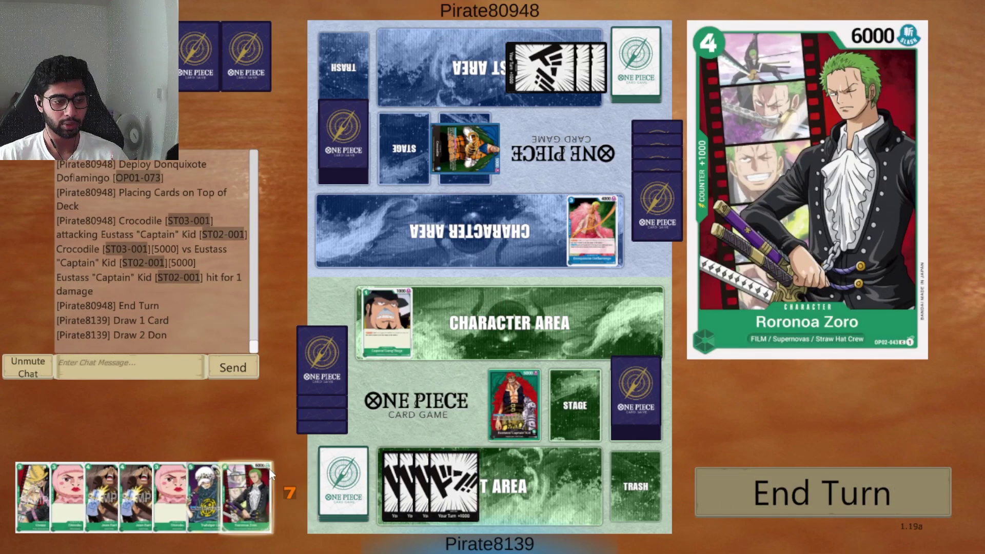
pyautogui.click(515, 405)
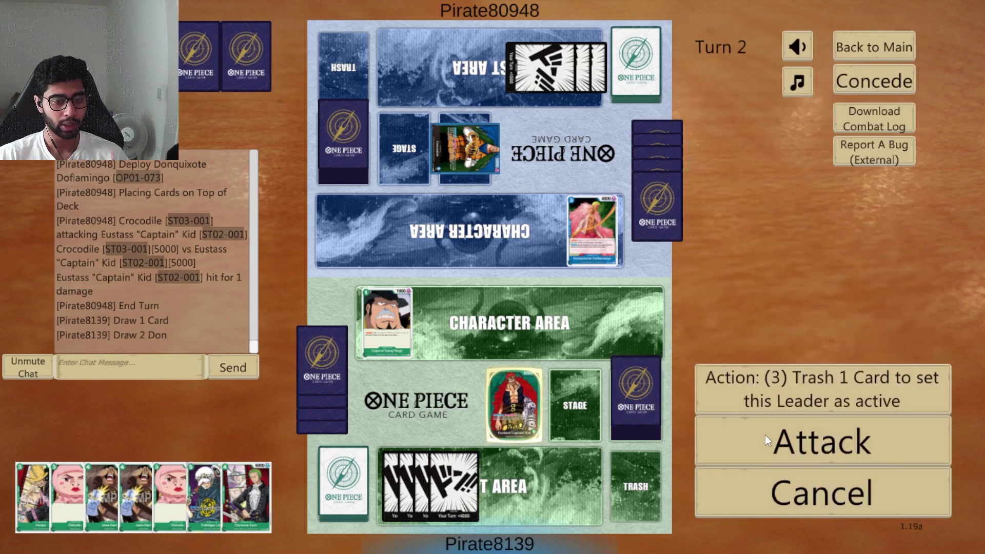
pyautogui.click(758, 440)
pyautogui.click(452, 155)
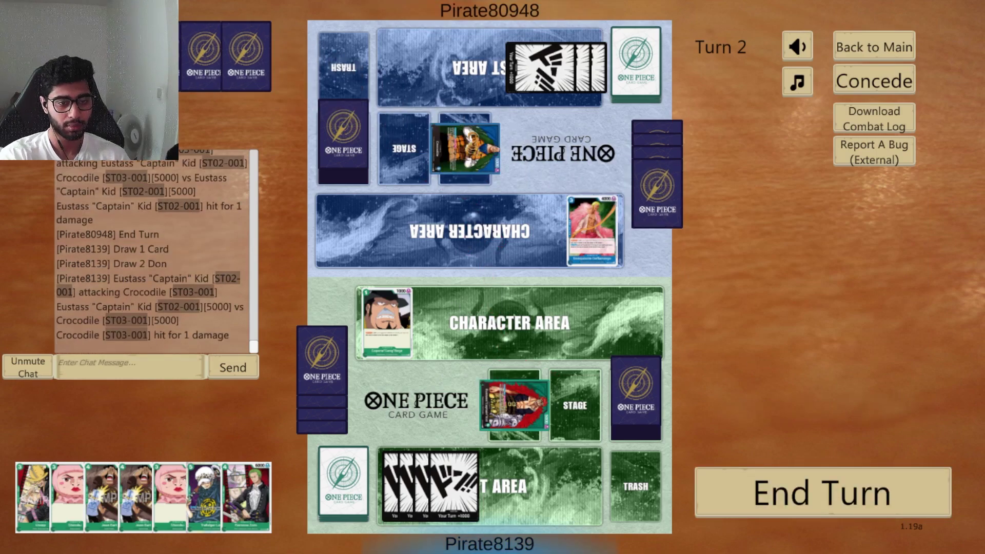
# - Deploy Roronoa Zoro and end the second turn
pyautogui.click(246, 496)
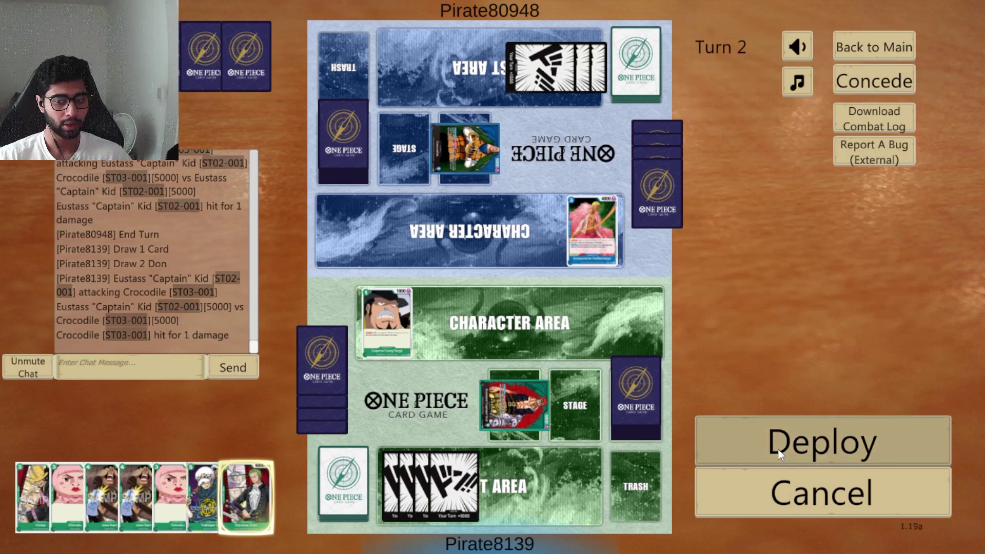
pyautogui.click(782, 454)
pyautogui.click(794, 486)
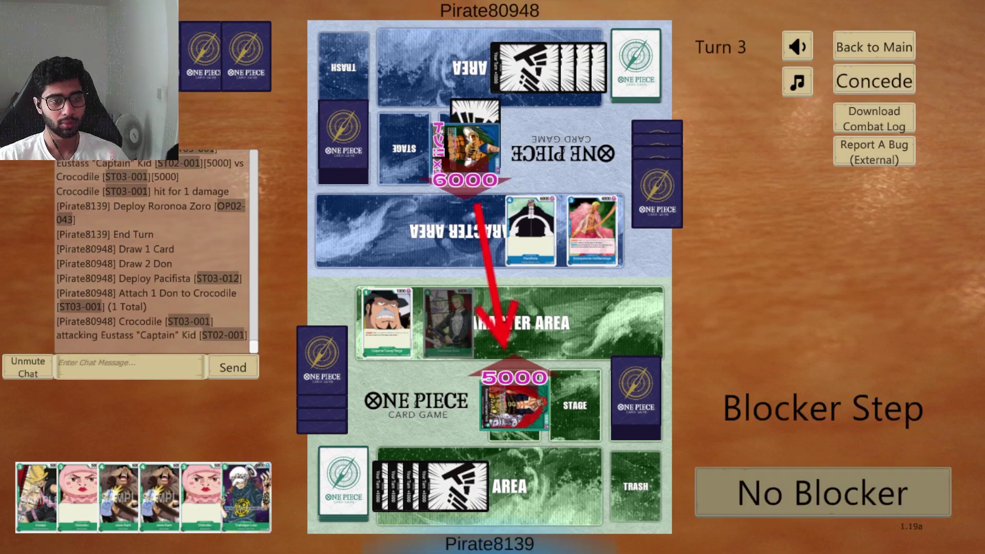
# - Let Crocodile's attack through, skip the trigger, draw DON, and send Zoro at Crocodile
pyautogui.click(766, 488)
pyautogui.click(766, 489)
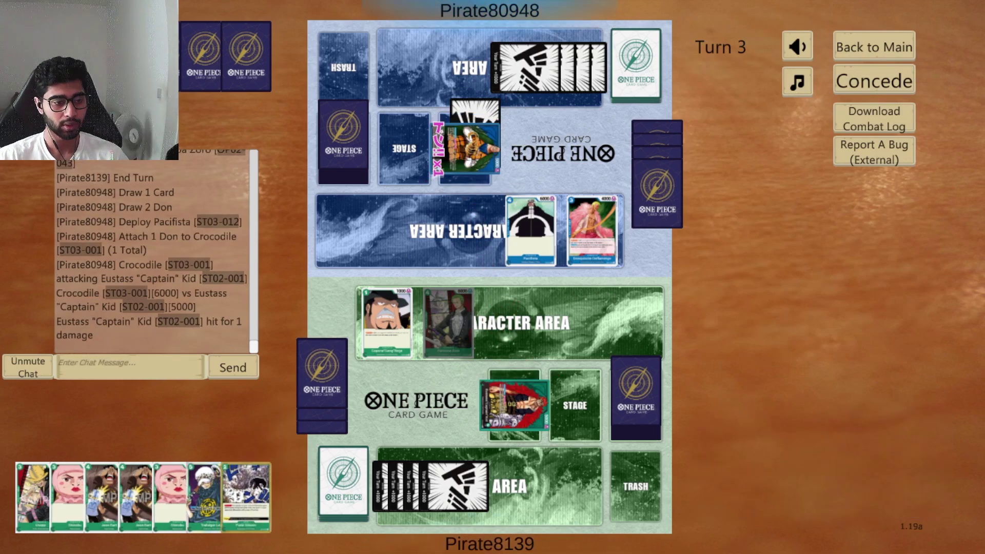
pyautogui.click(721, 488)
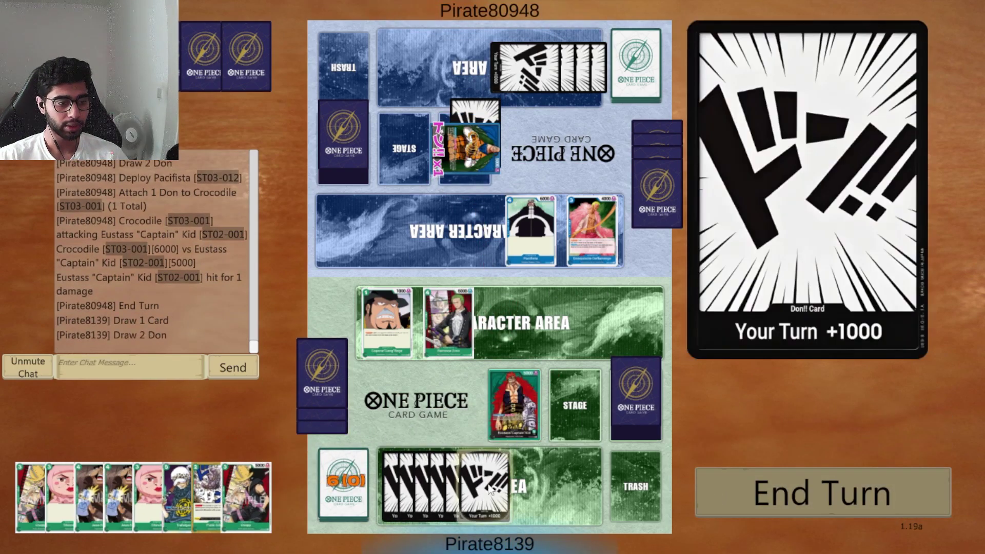
pyautogui.moveTo(448, 323)
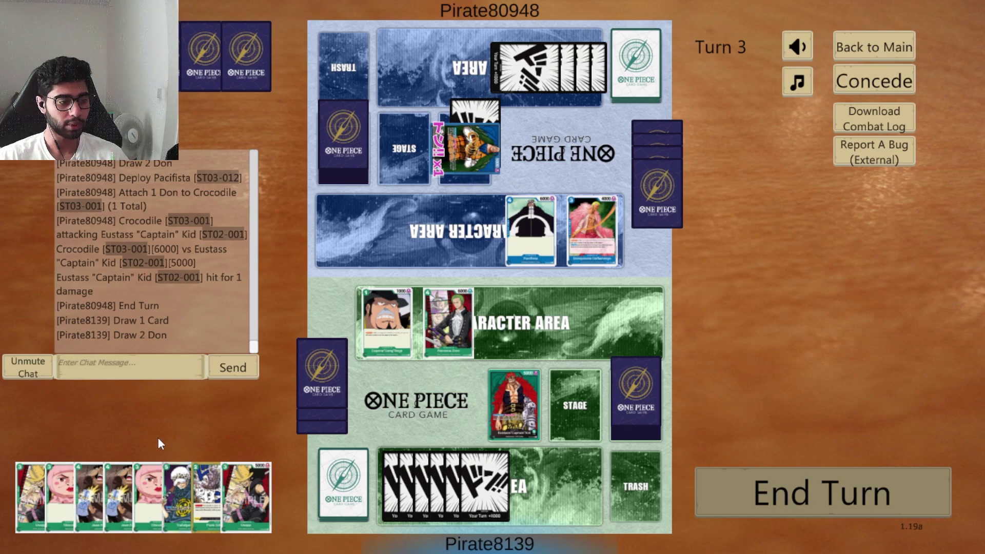
pyautogui.click(454, 331)
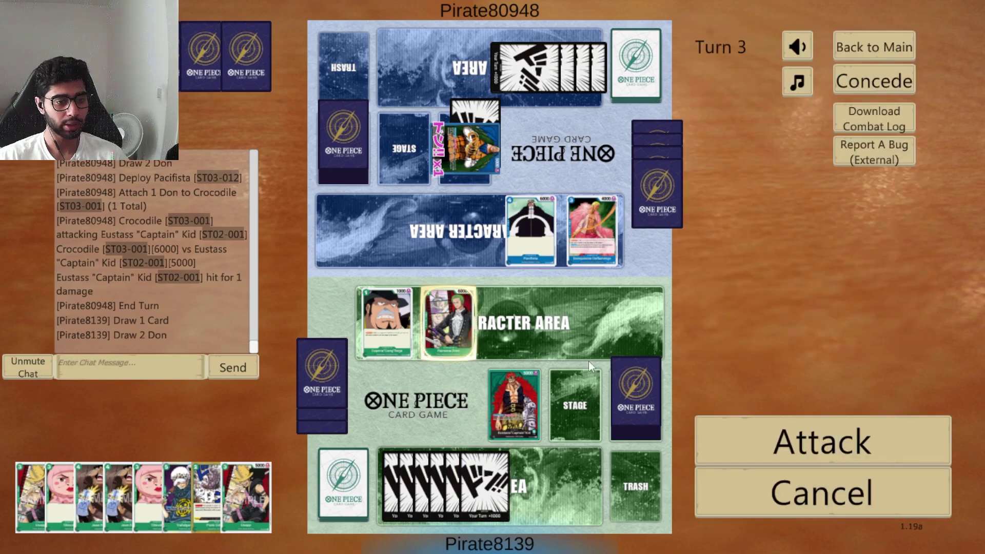
pyautogui.click(759, 445)
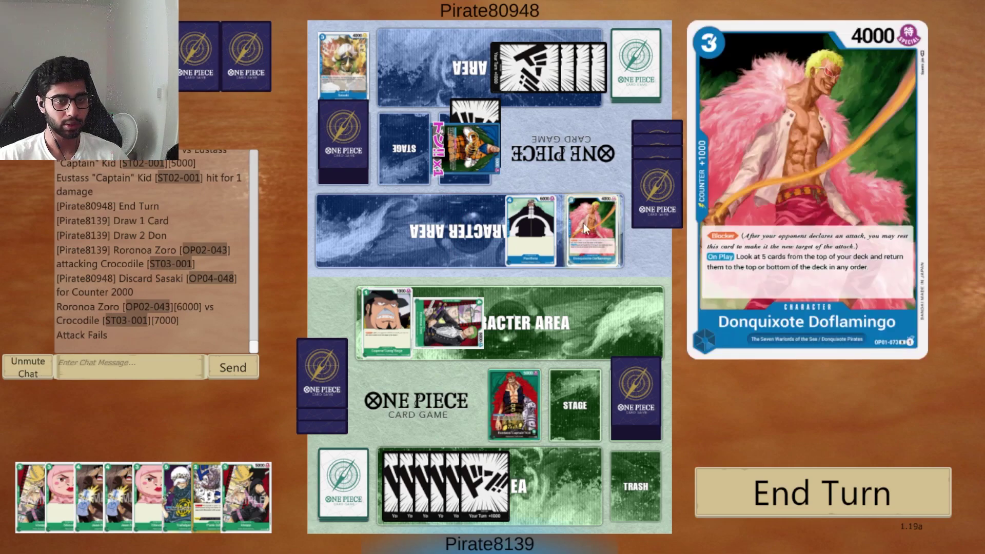
# - Attack Crocodile with Eustass Kid, then activate Kid's trash-a-card ability
pyautogui.click(524, 386)
pyautogui.click(499, 184)
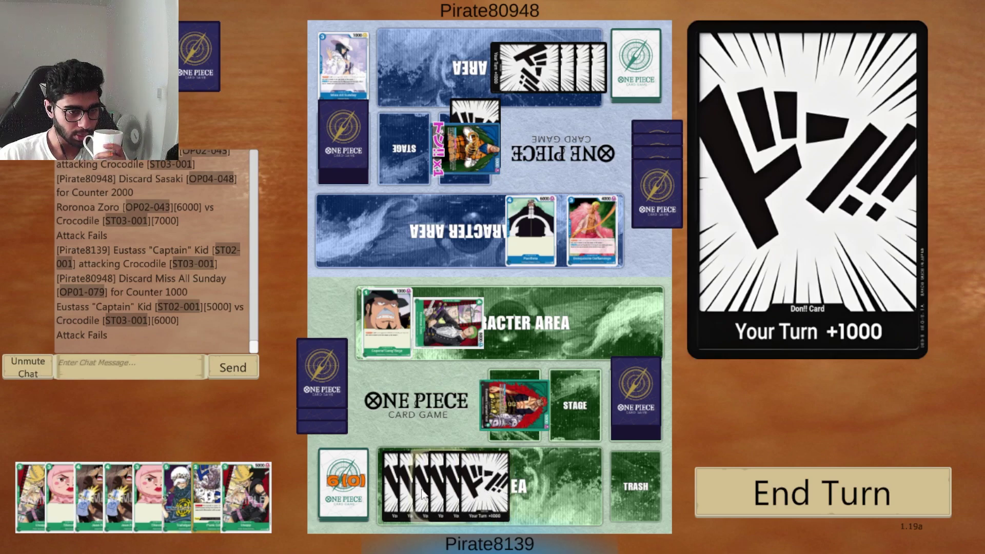
pyautogui.click(510, 423)
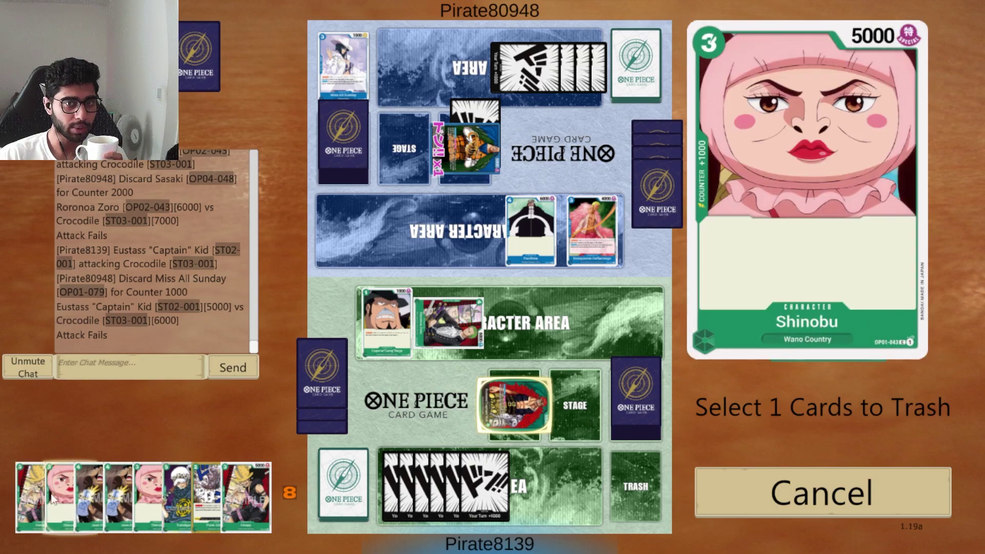
# - Trash Usopp to ready Kid, give Kid a DON, attack Crocodile, and end the turn
pyautogui.click(24, 496)
pyautogui.click(481, 480)
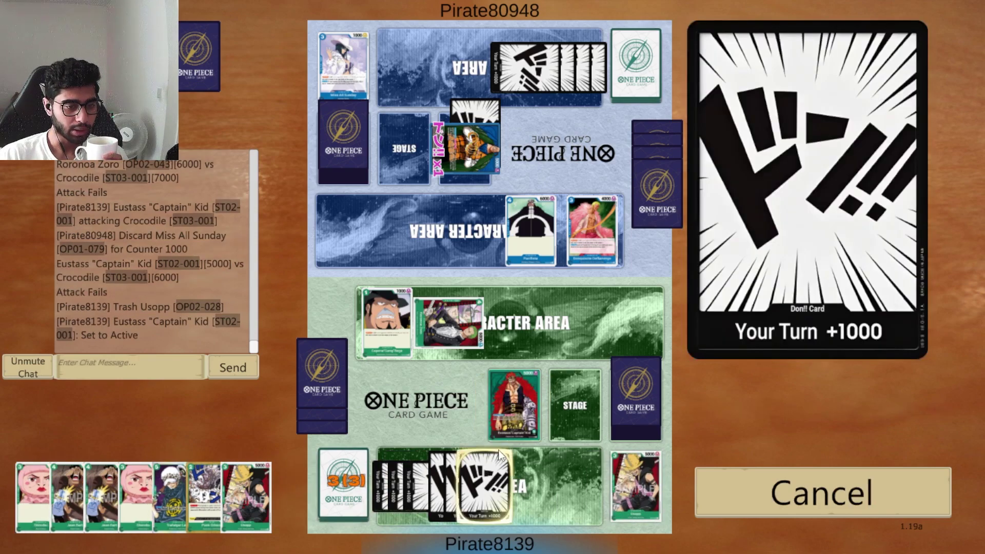
pyautogui.click(514, 406)
pyautogui.click(728, 450)
pyautogui.click(480, 157)
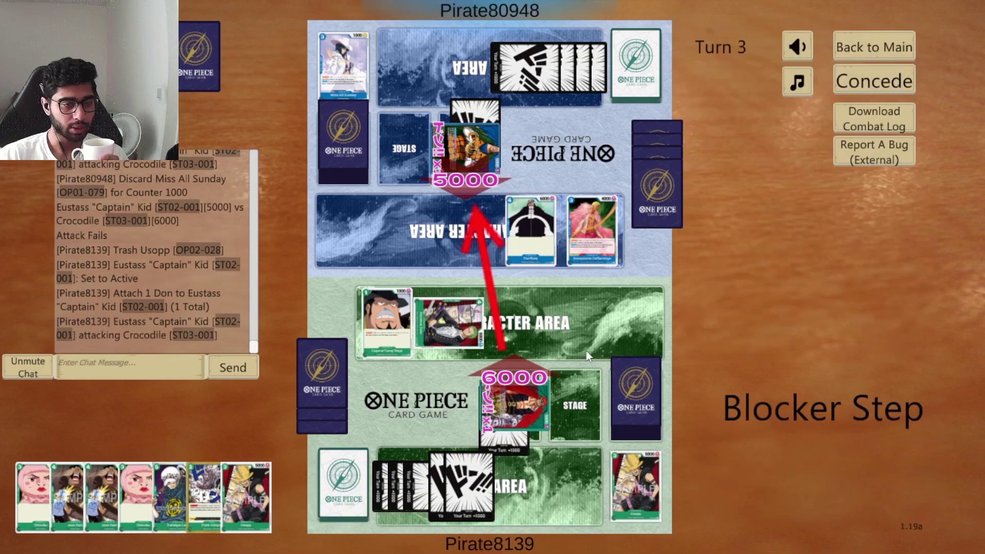
pyautogui.click(824, 478)
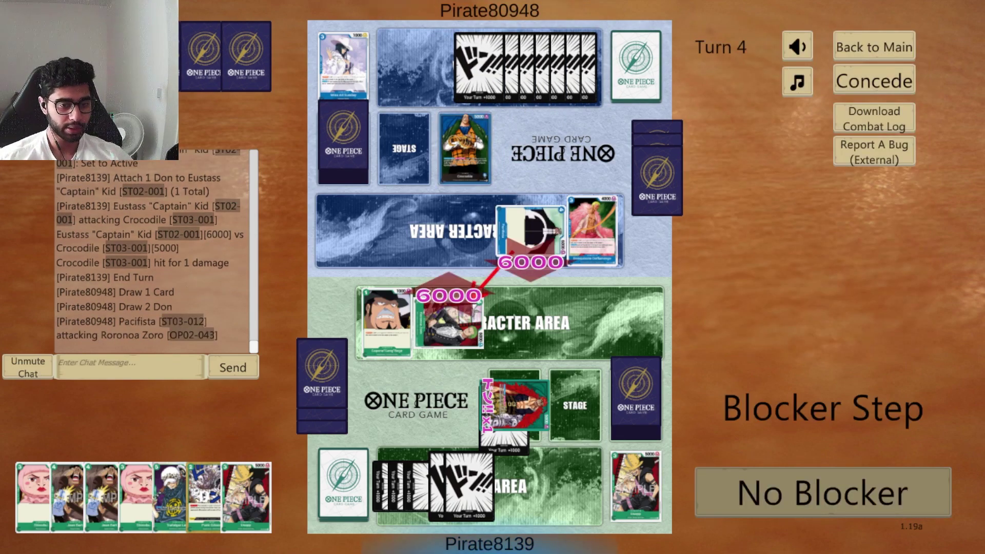
# - Counter Pacifista's attack with Usopp and Crocodile's attack with Jean Bart
pyautogui.click(785, 508)
pyautogui.click(260, 499)
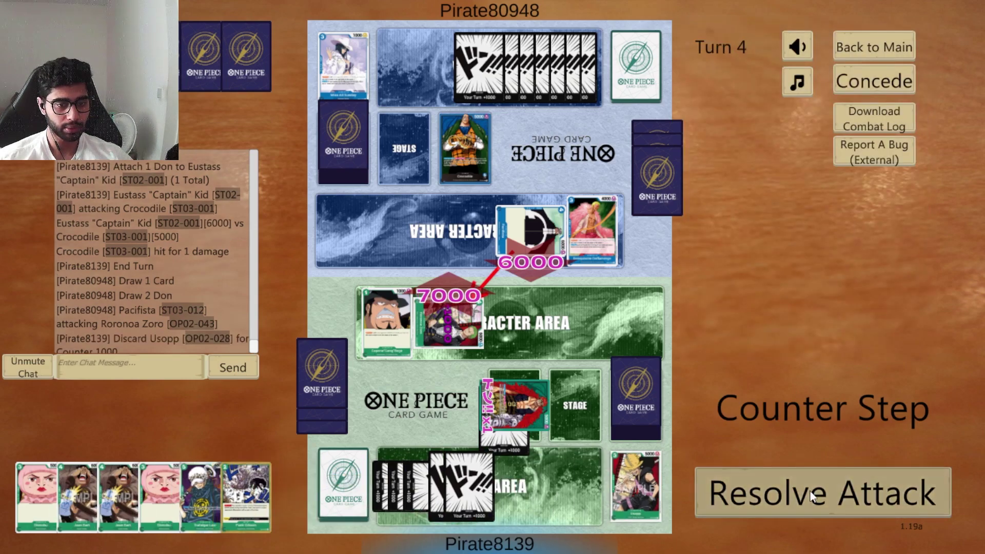
pyautogui.click(727, 488)
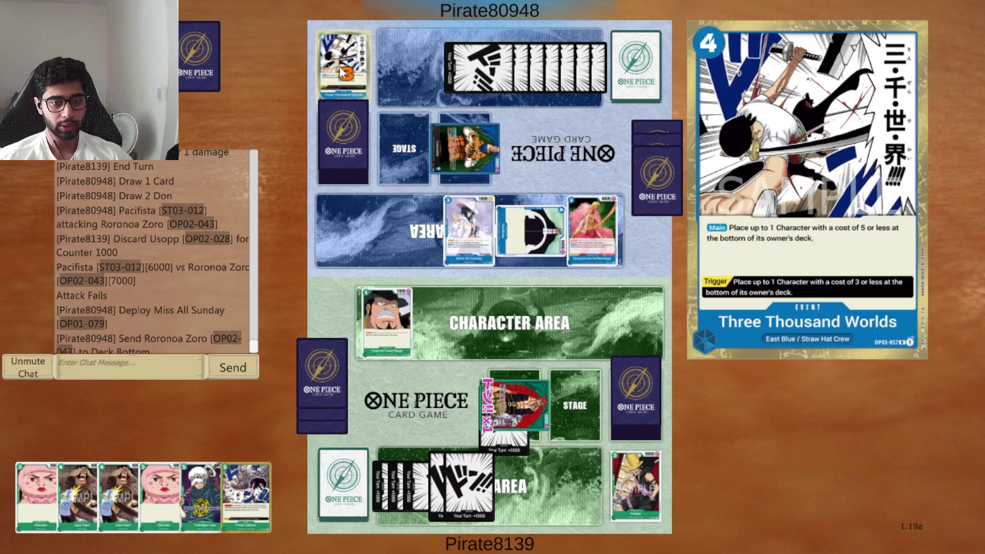
pyautogui.click(744, 502)
pyautogui.click(123, 500)
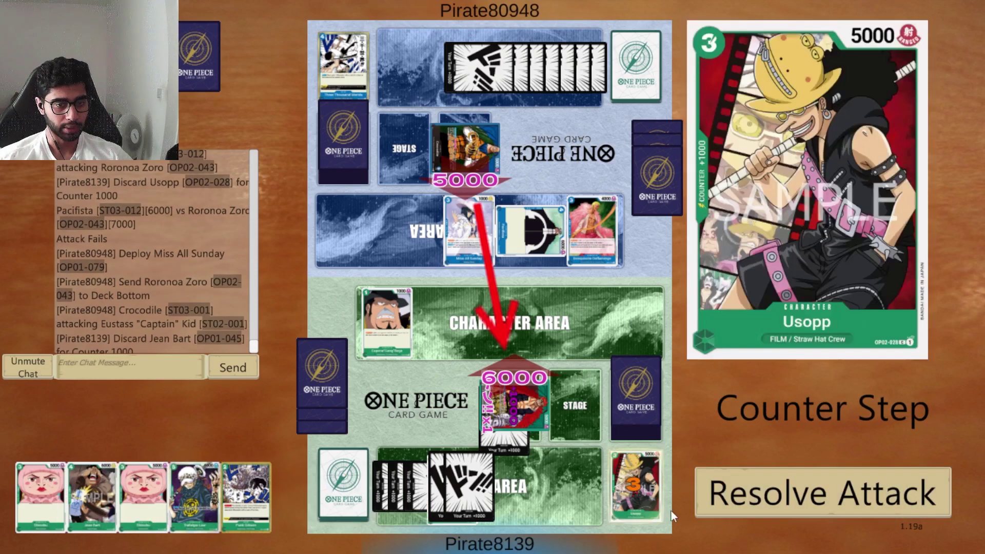
pyautogui.click(716, 497)
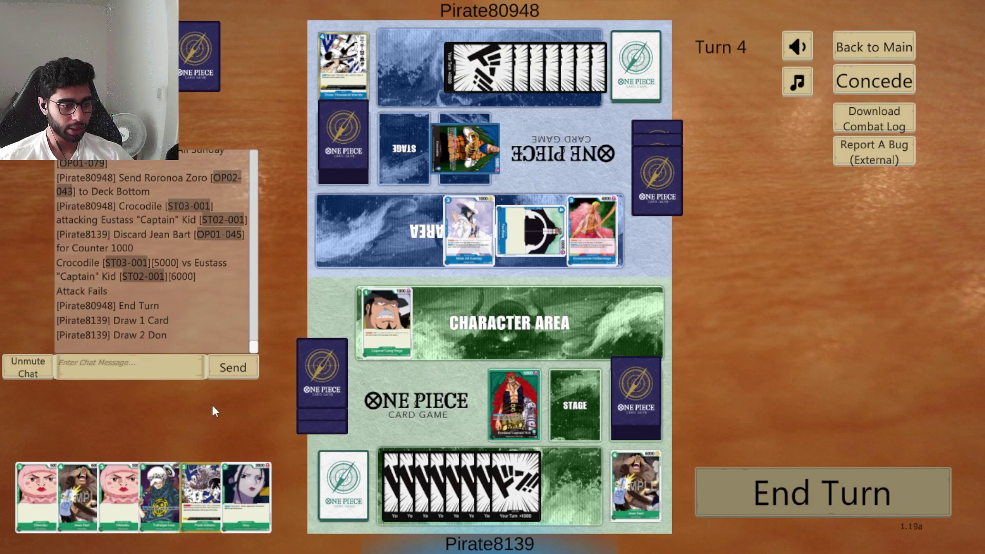
pyautogui.moveTo(91, 496)
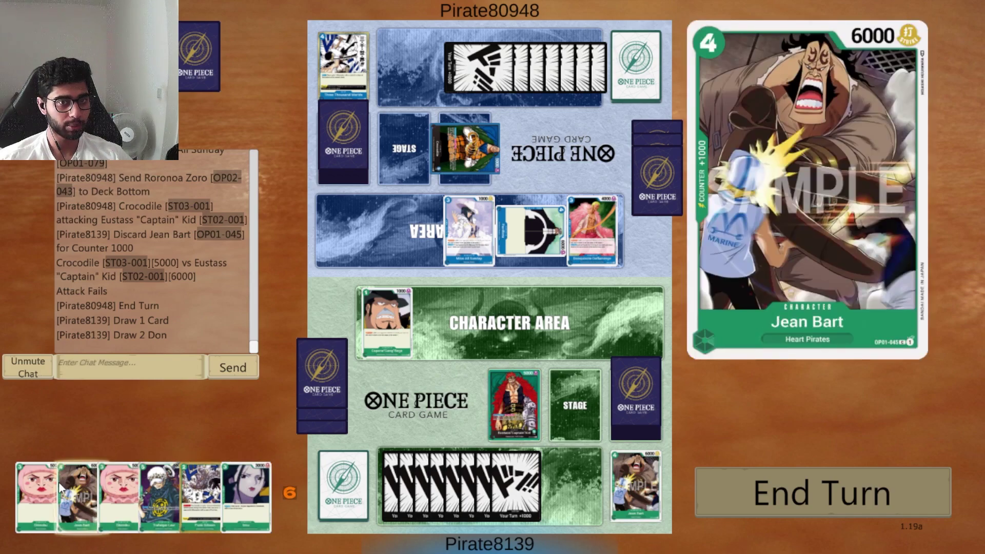
# - Deploy Jean Bart, give Kid two DON, attack Pacifista, and end the turn
pyautogui.click(58, 482)
pyautogui.click(793, 440)
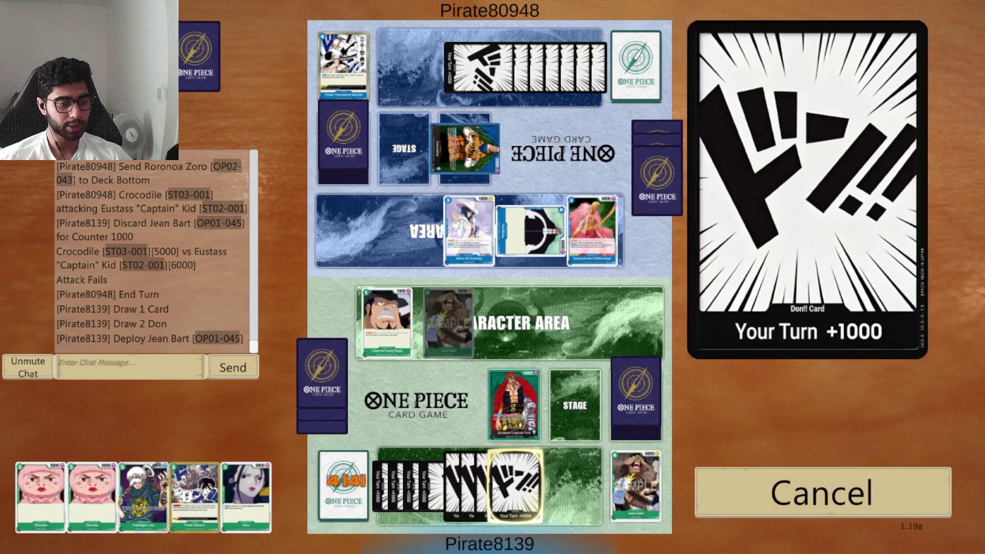
pyautogui.moveTo(516, 485); pyautogui.dragTo(515, 405)
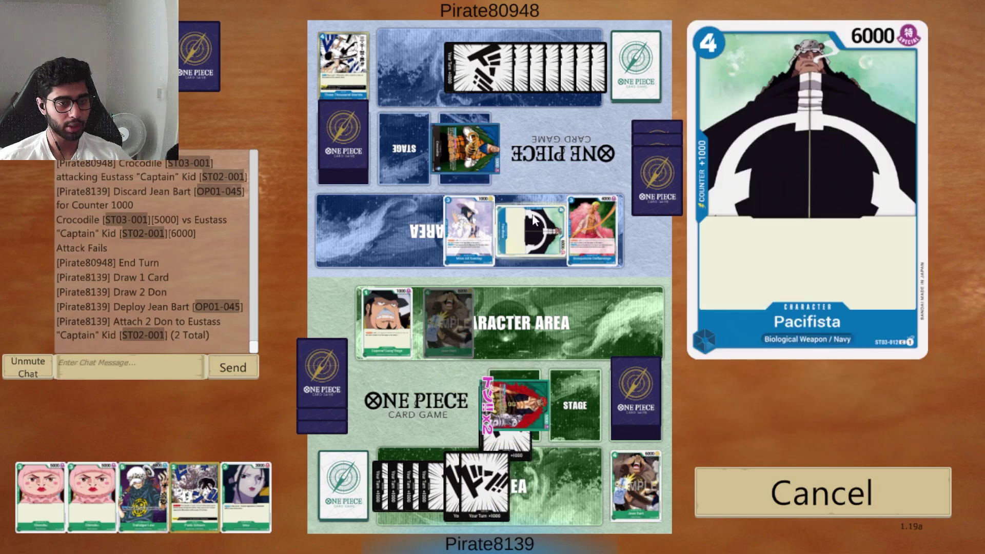
pyautogui.click(532, 231)
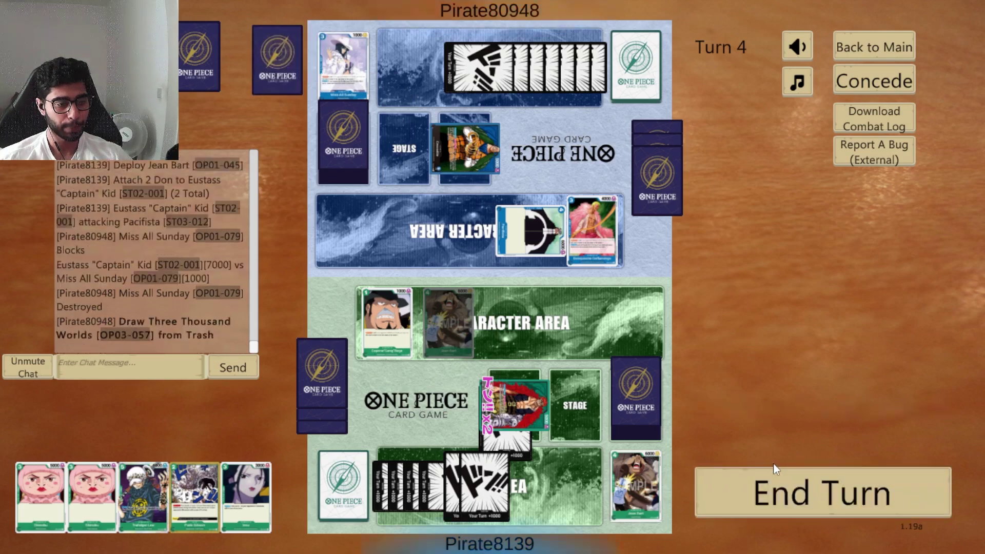
pyautogui.click(775, 469)
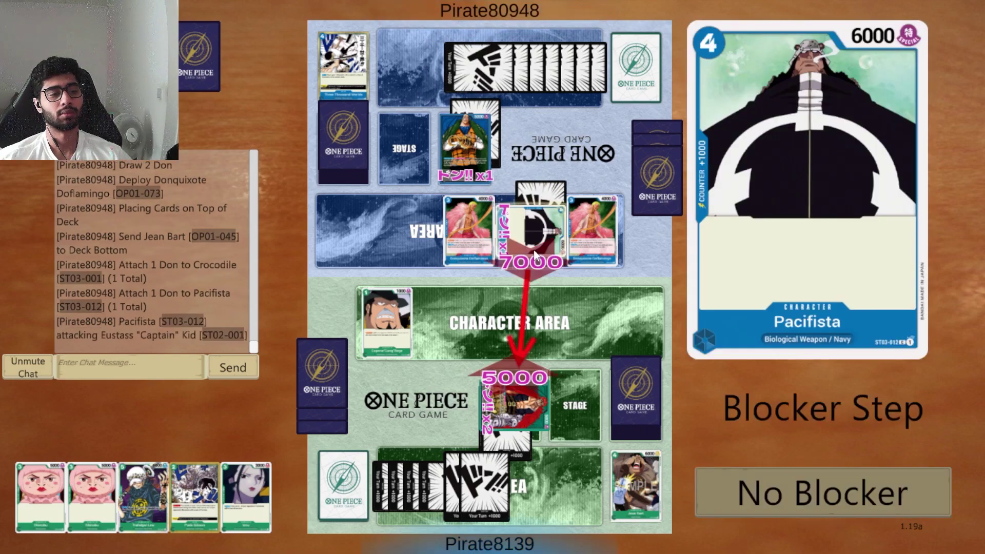
# - Take Pacifista's hit unblocked, then block Crocodile with Capone "Gang" Bege
pyautogui.click(720, 480)
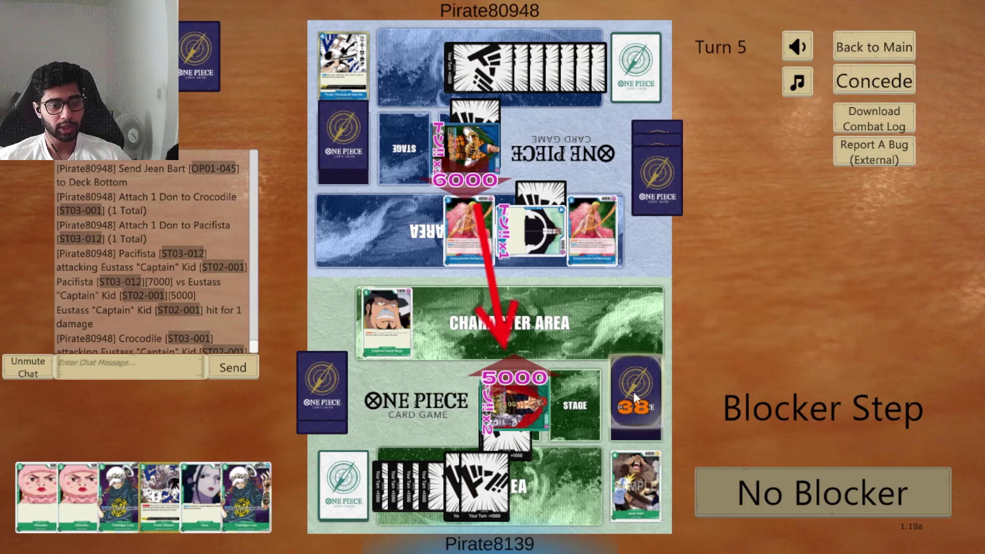
pyautogui.click(747, 512)
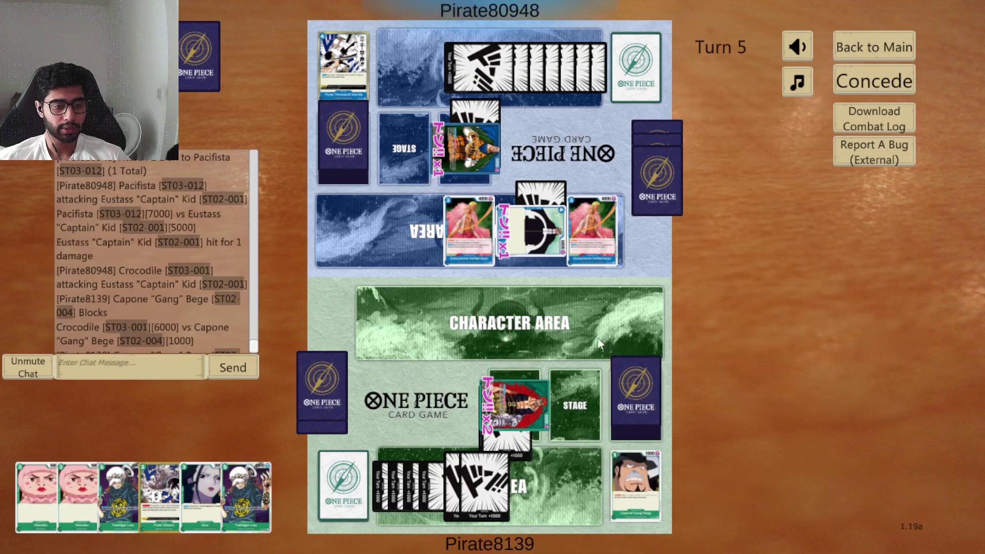
# - Draw card and DON, deploy Jewelry Bonney, and take Roronoa Zoro from the top cards
pyautogui.click(750, 506)
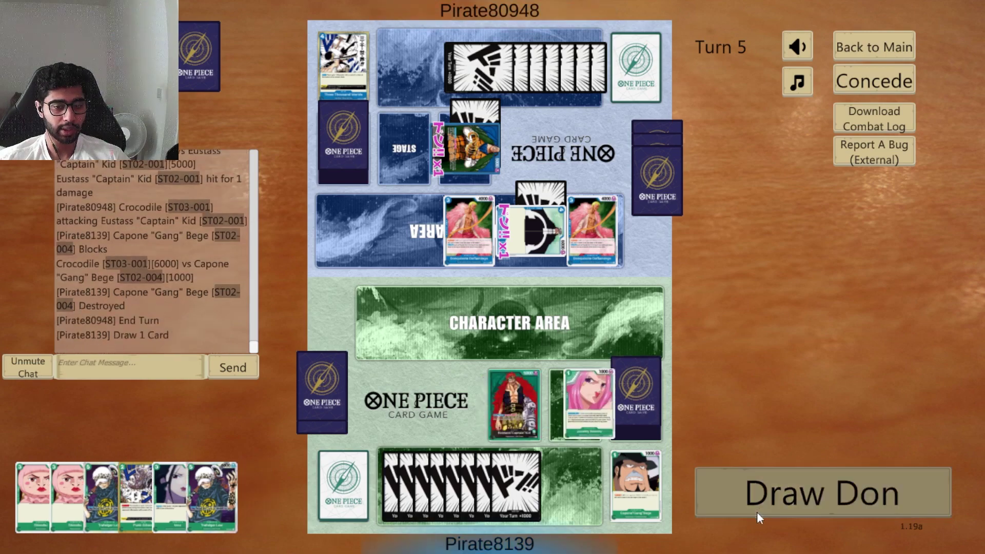
pyautogui.click(742, 498)
pyautogui.click(247, 497)
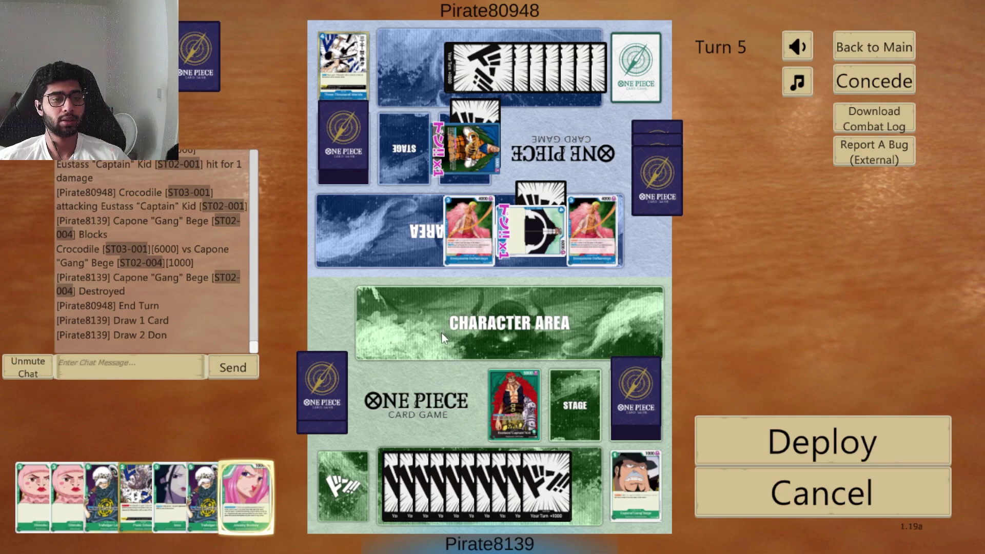
pyautogui.click(823, 493)
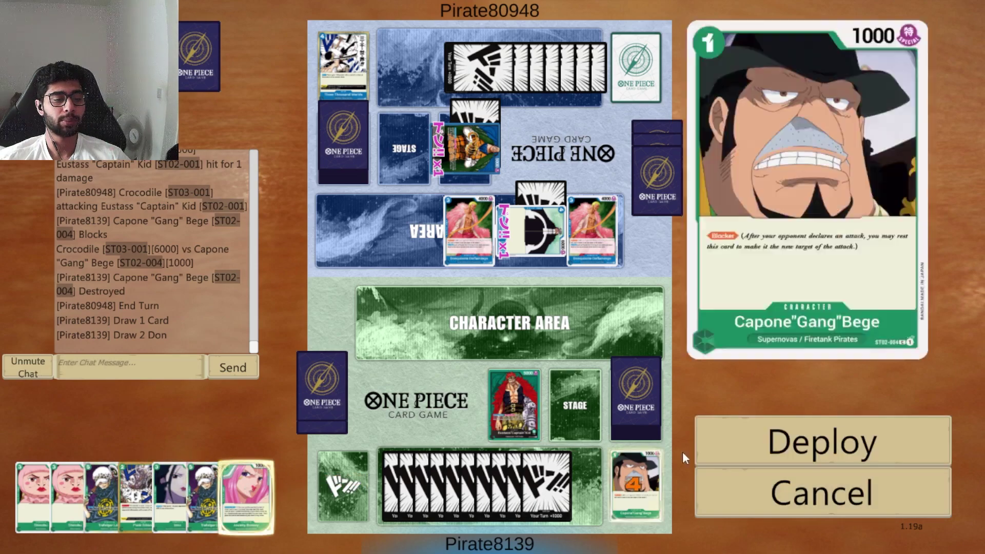
pyautogui.click(708, 443)
pyautogui.click(387, 323)
pyautogui.click(709, 439)
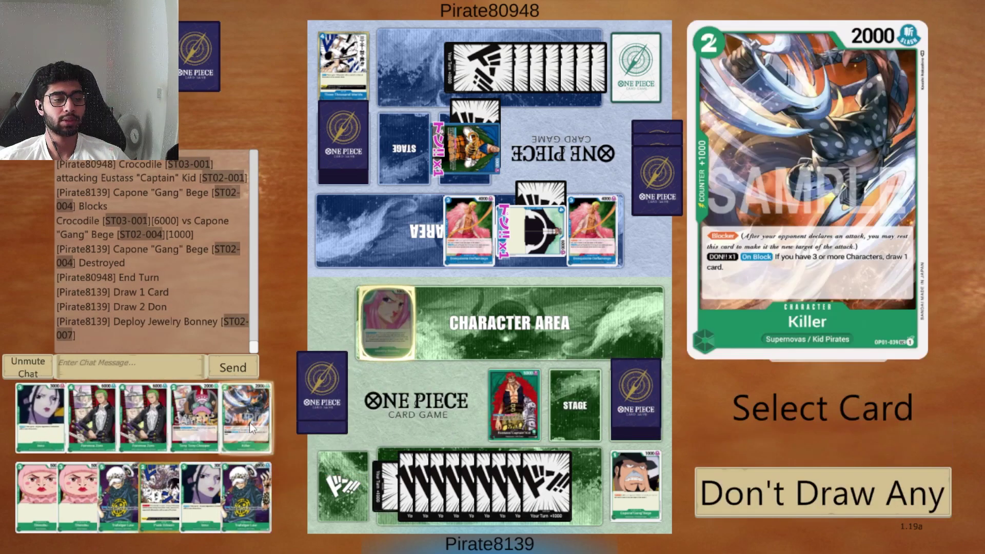
pyautogui.click(107, 420)
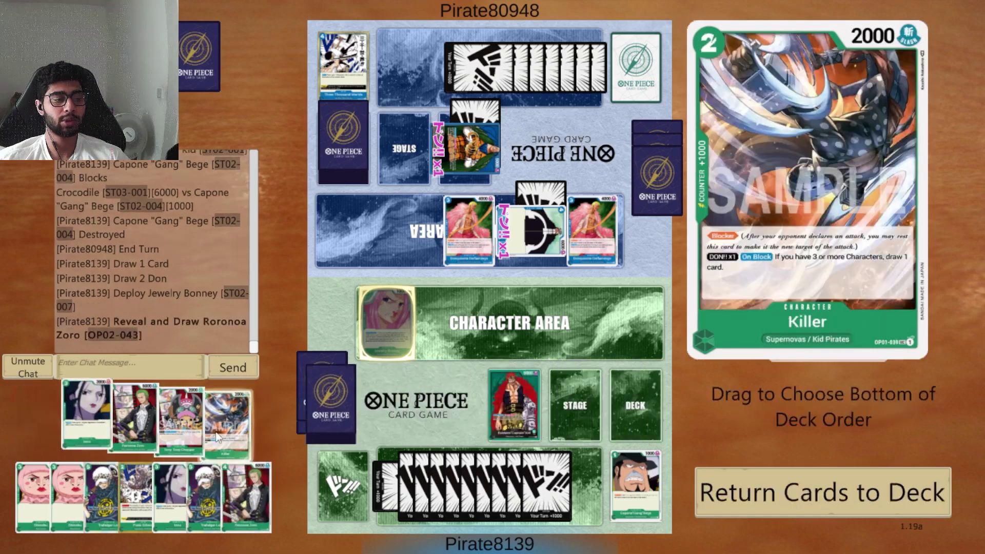
pyautogui.click(823, 492)
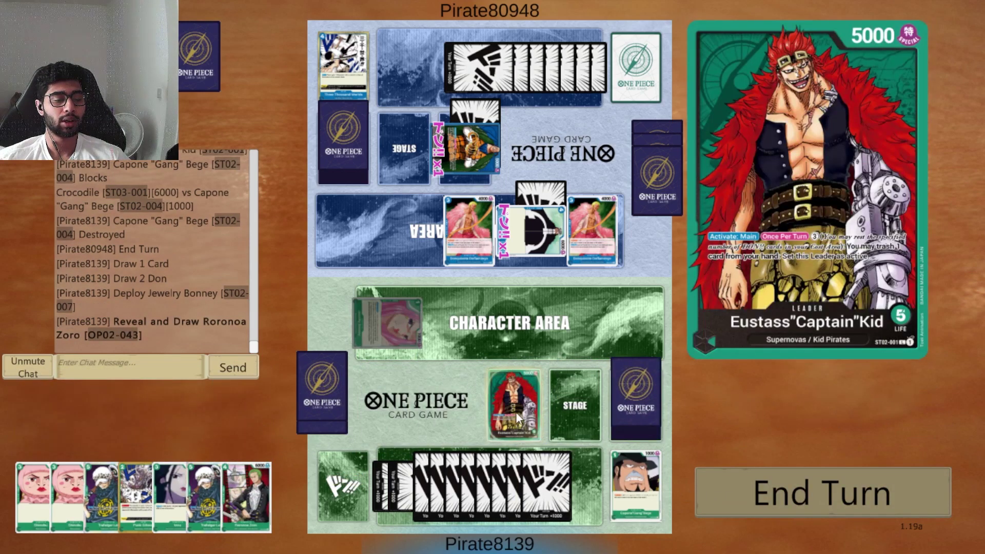
# - Cancel a DON attachment and choose Izou from the hand to deploy
pyautogui.click(543, 485)
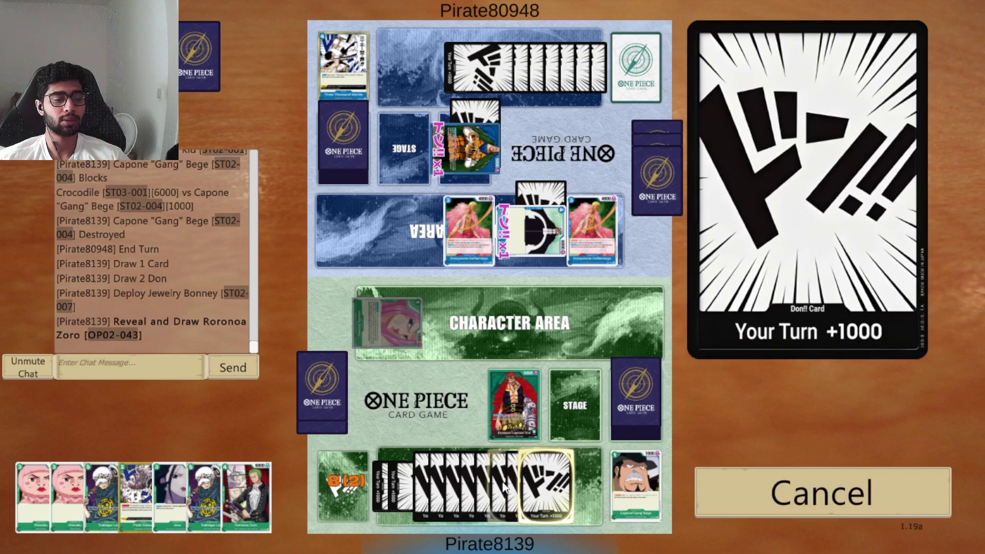
pyautogui.click(704, 496)
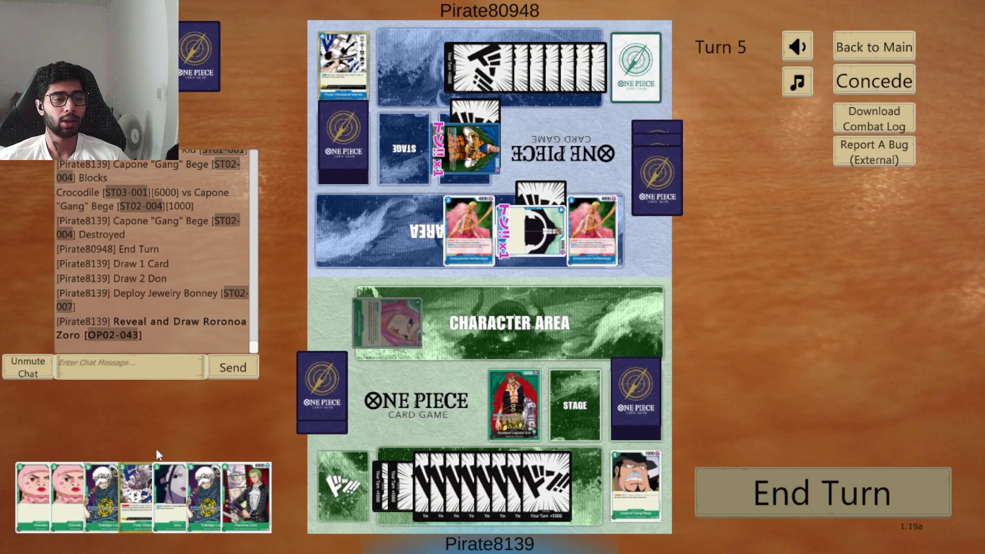
pyautogui.click(169, 493)
# - Deploy Izou to rest Doflamingo, then attack the rested Doflamingo with Kid
pyautogui.click(734, 442)
pyautogui.click(471, 222)
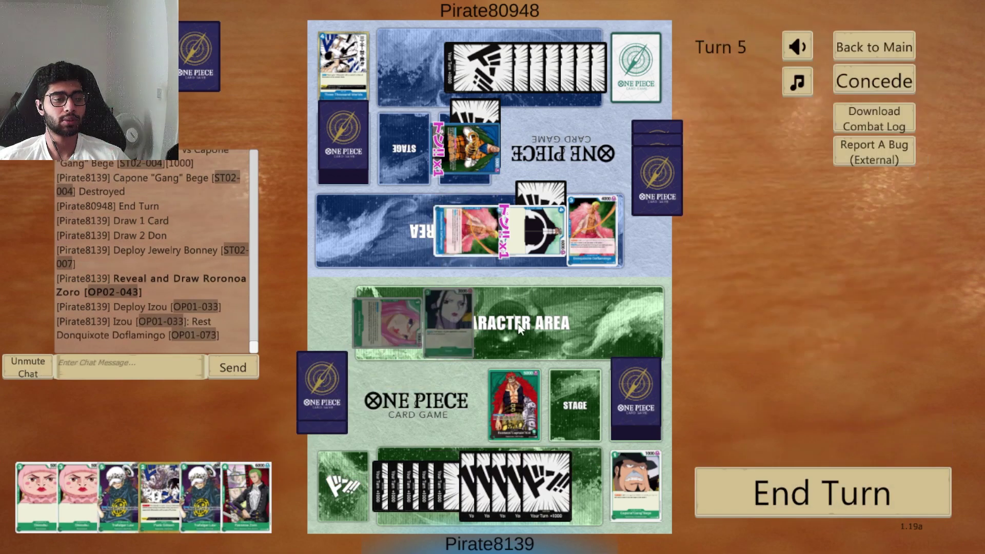
pyautogui.click(512, 409)
pyautogui.click(704, 422)
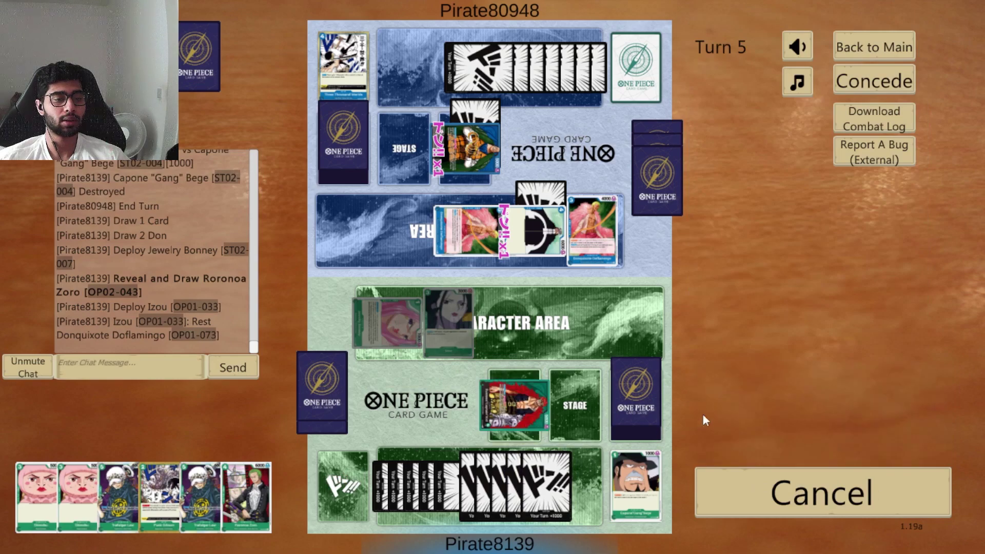
pyautogui.click(471, 230)
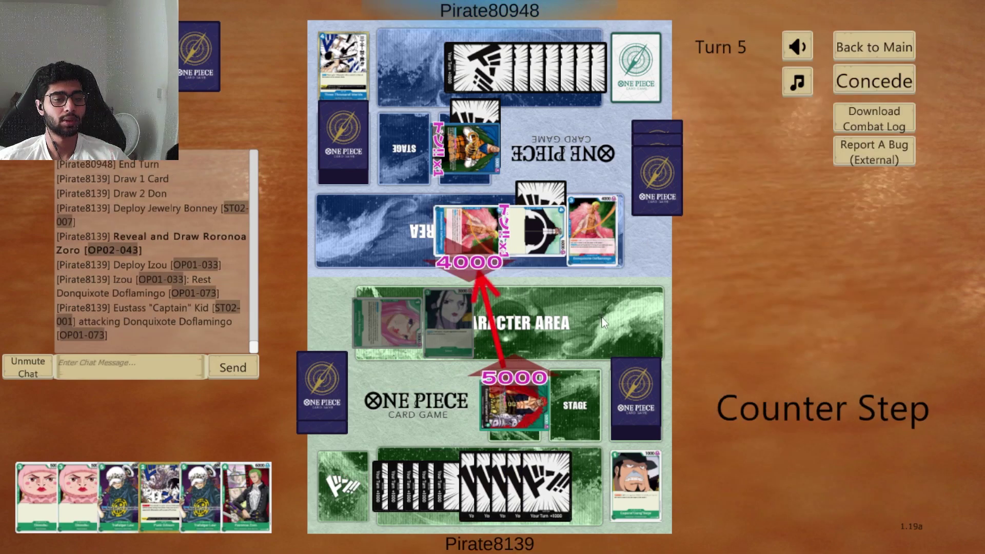
# - Give Kid a DON, trash Shinobu to ready him, attack Crocodile, and end the turn
pyautogui.click(547, 486)
pyautogui.moveTo(635, 485)
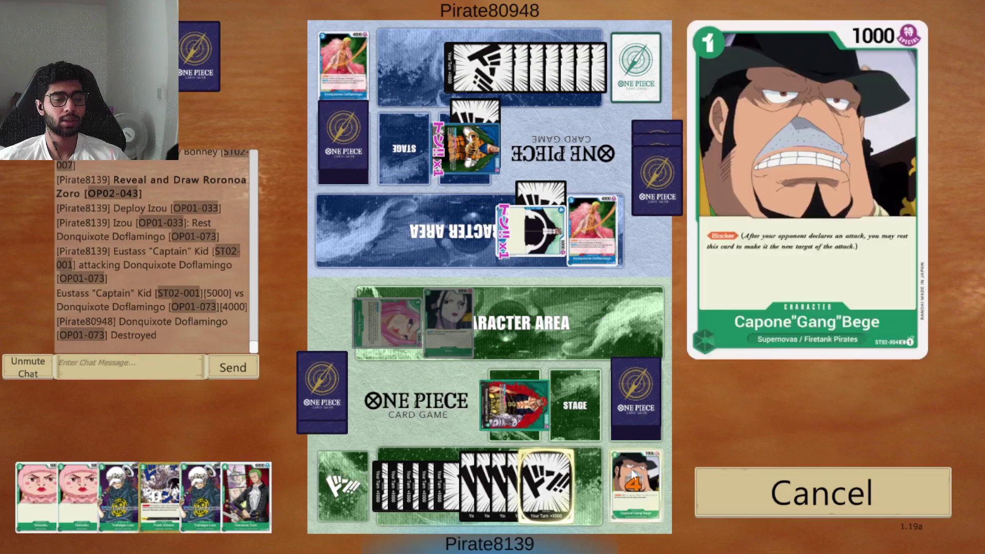
pyautogui.click(515, 406)
pyautogui.click(813, 443)
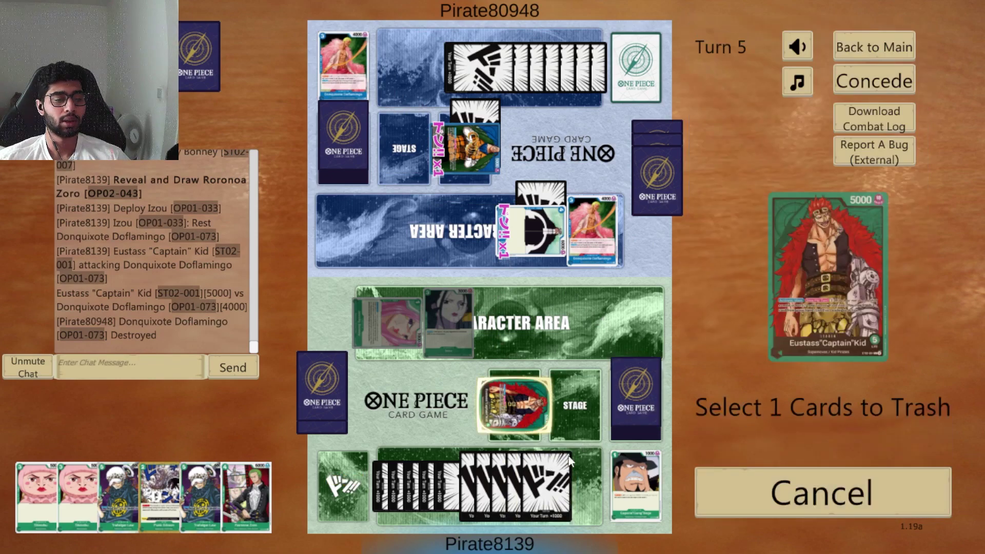
pyautogui.click(75, 493)
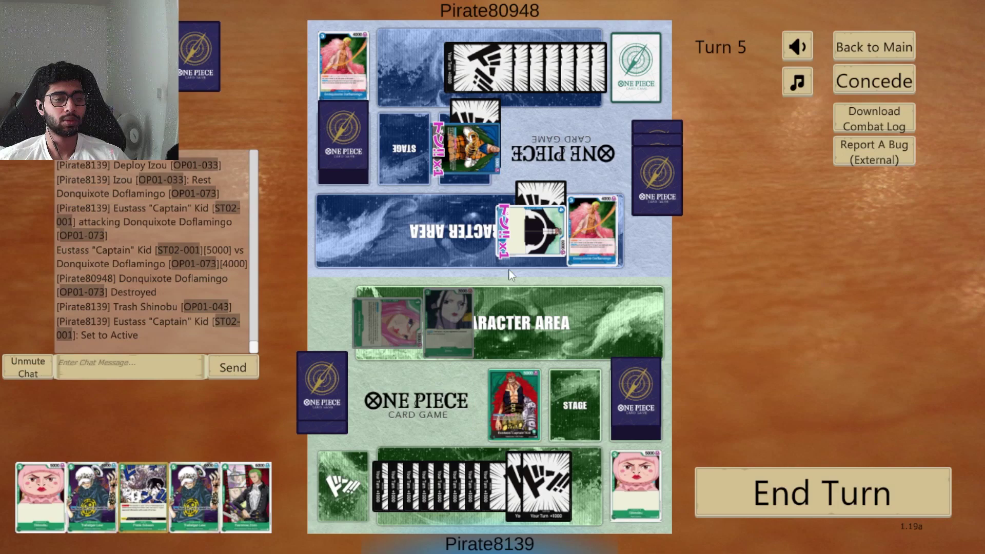
pyautogui.click(528, 396)
pyautogui.click(705, 438)
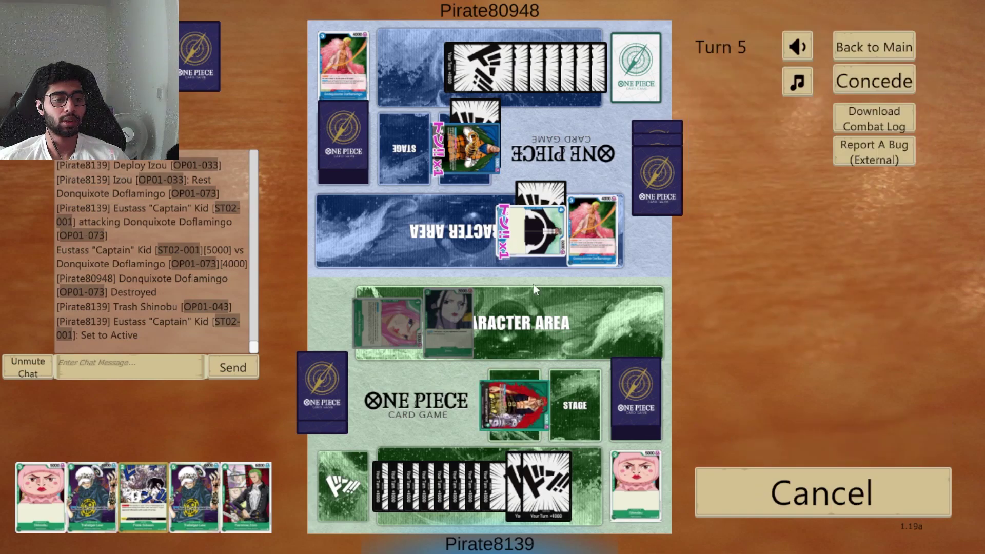
pyautogui.click(471, 147)
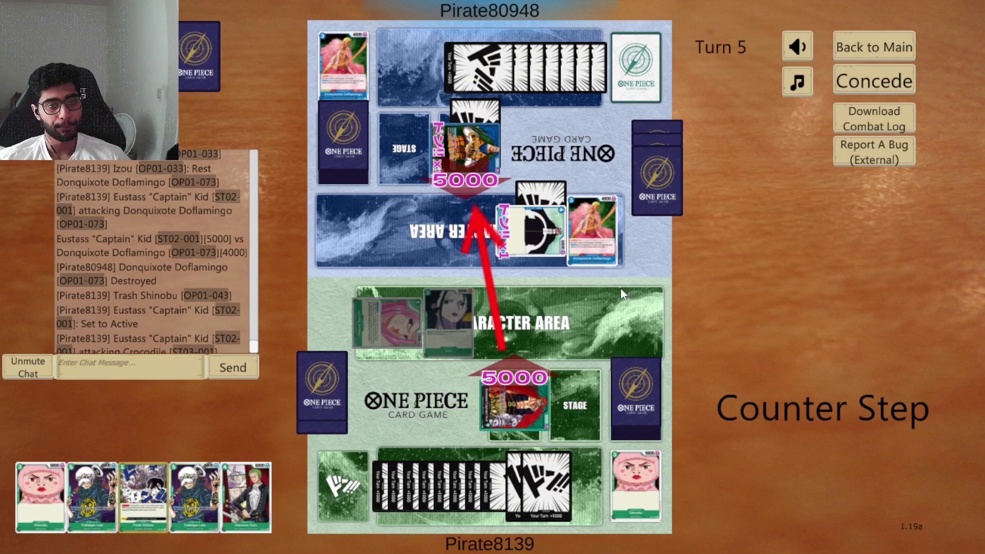
pyautogui.click(776, 485)
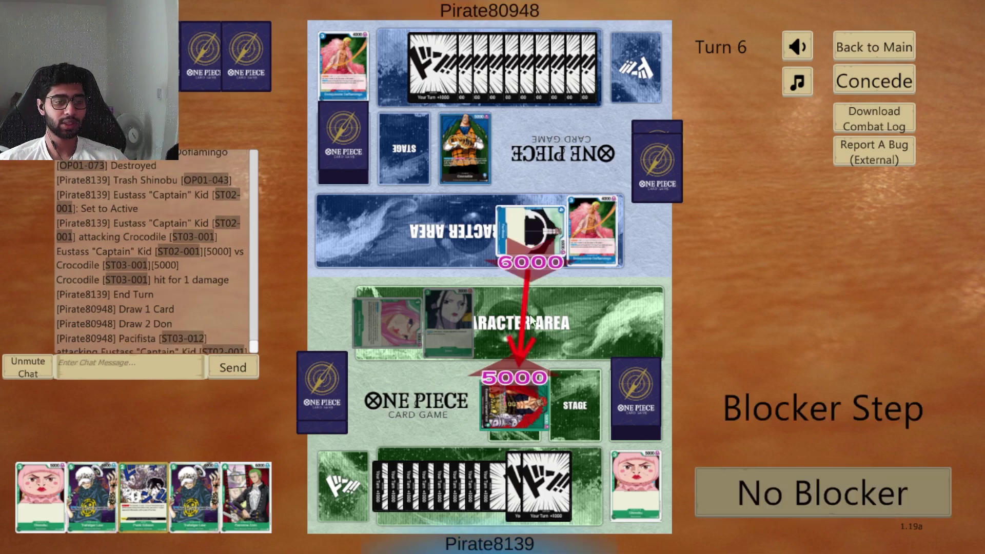
# - Counter Pacifista's attack with Punk Gibson, raising Kid to 9000
pyautogui.click(758, 505)
pyautogui.moveTo(143, 497)
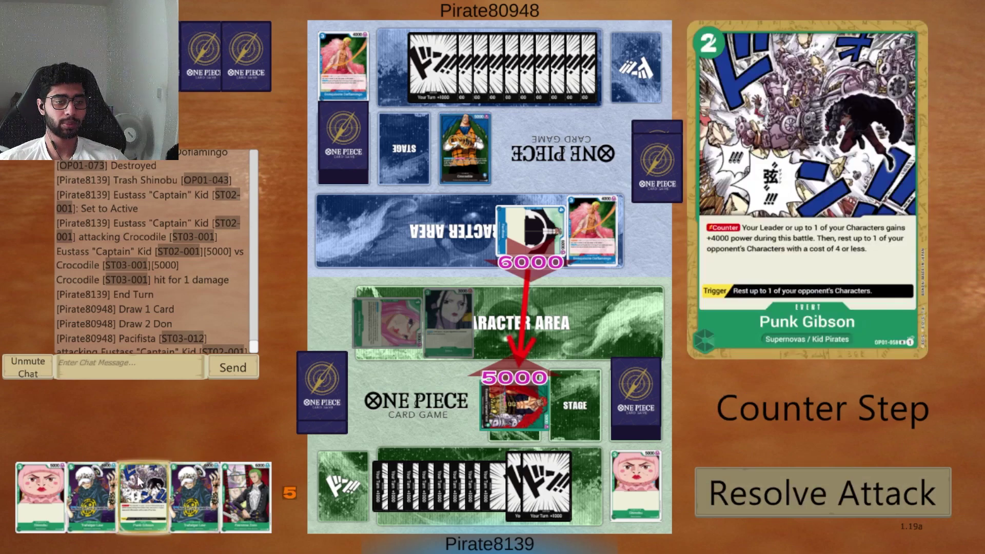
pyautogui.click(143, 497)
pyautogui.click(593, 231)
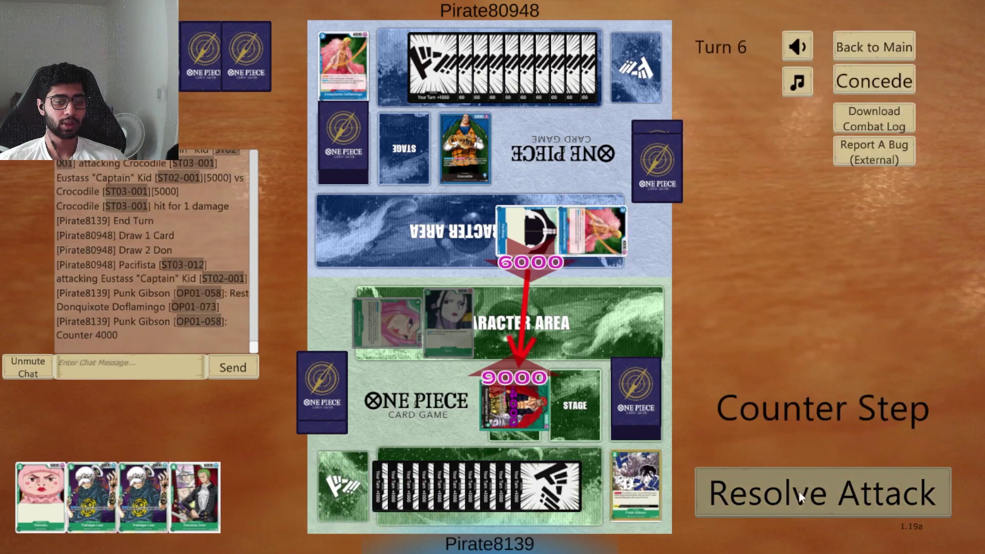
pyautogui.click(801, 497)
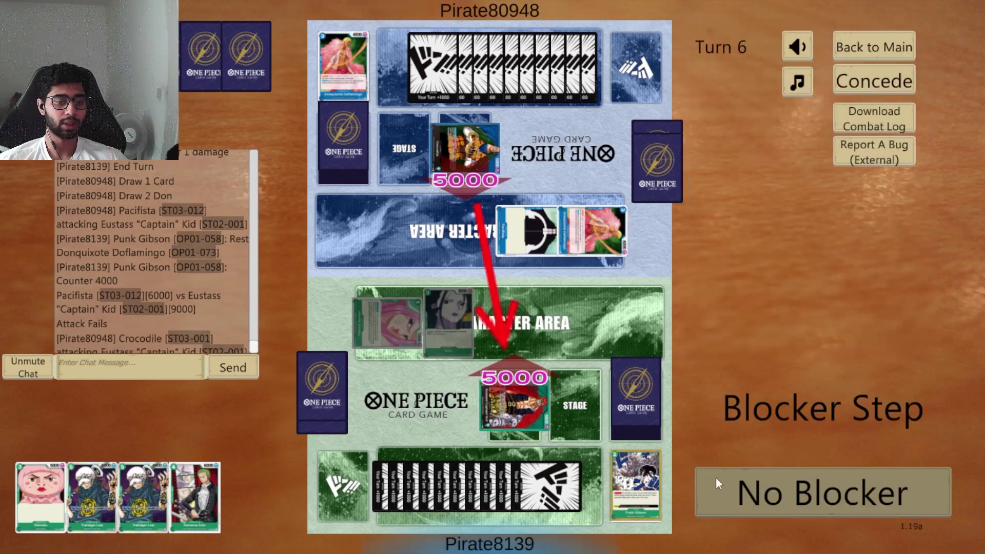
# - Let Crocodile's attack hit Kid's leader and skip the life card's trigger
pyautogui.click(721, 487)
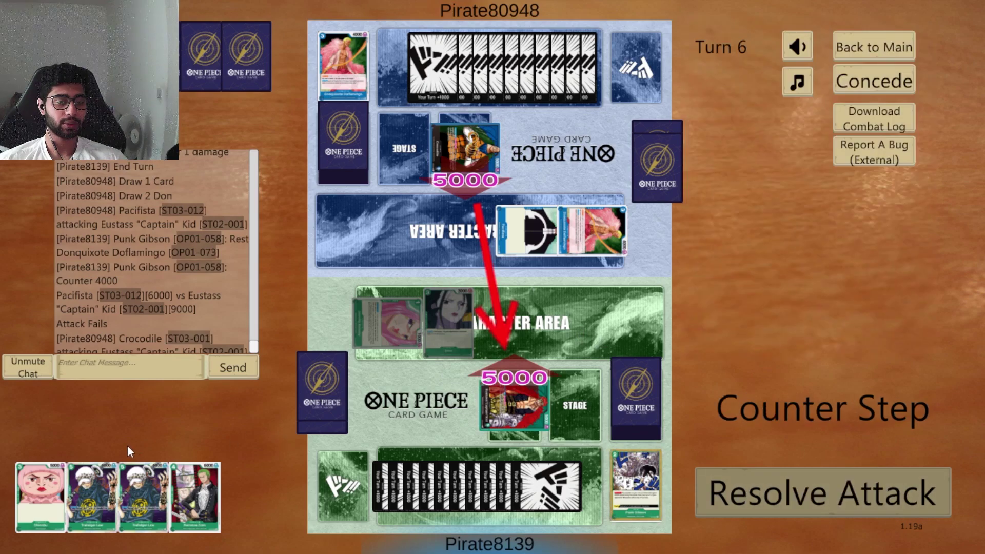
pyautogui.click(745, 500)
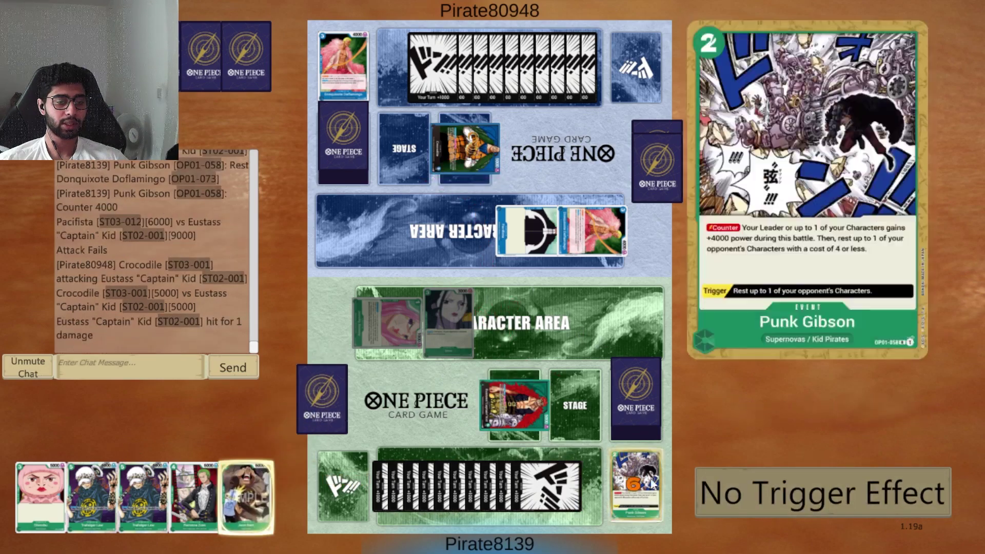
pyautogui.click(745, 496)
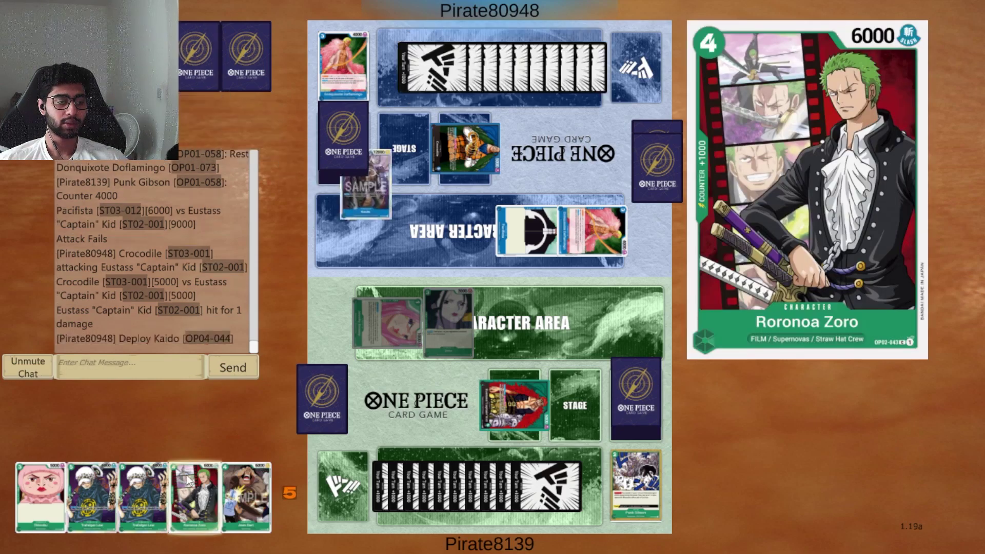
pyautogui.moveTo(469, 230)
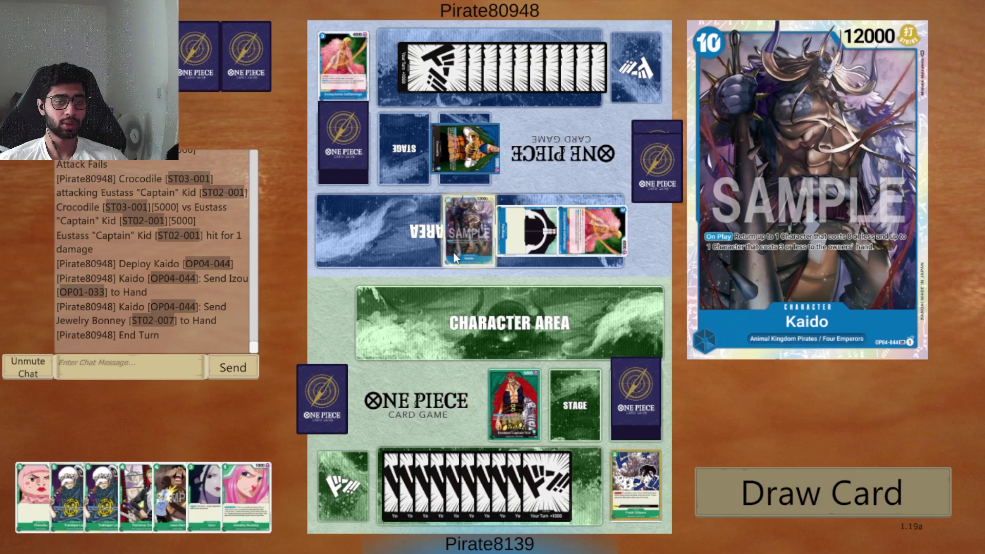
# - Draw, give Eustass Kid two DON, and attack Doflamingo
pyautogui.click(752, 495)
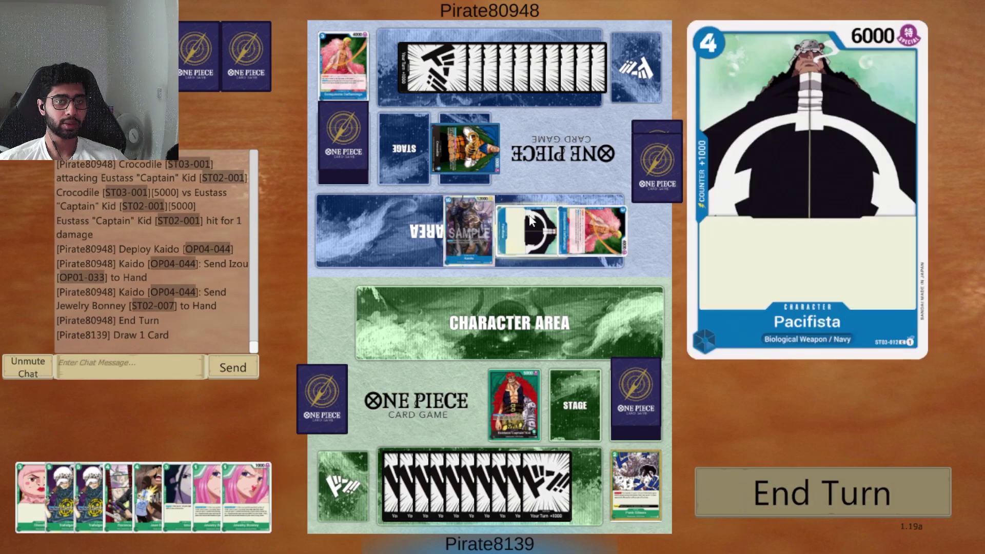
pyautogui.click(542, 462)
pyautogui.click(514, 403)
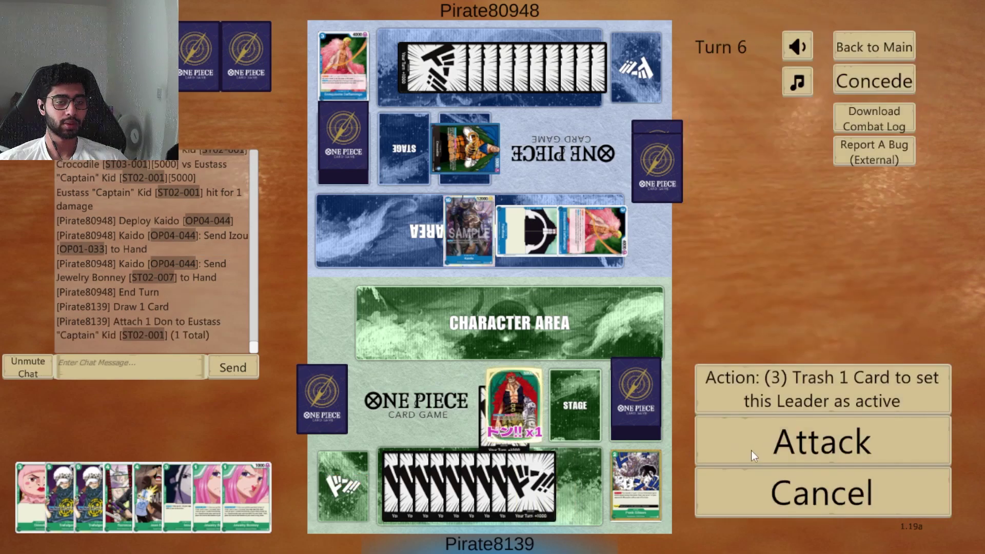
pyautogui.click(705, 506)
pyautogui.click(543, 485)
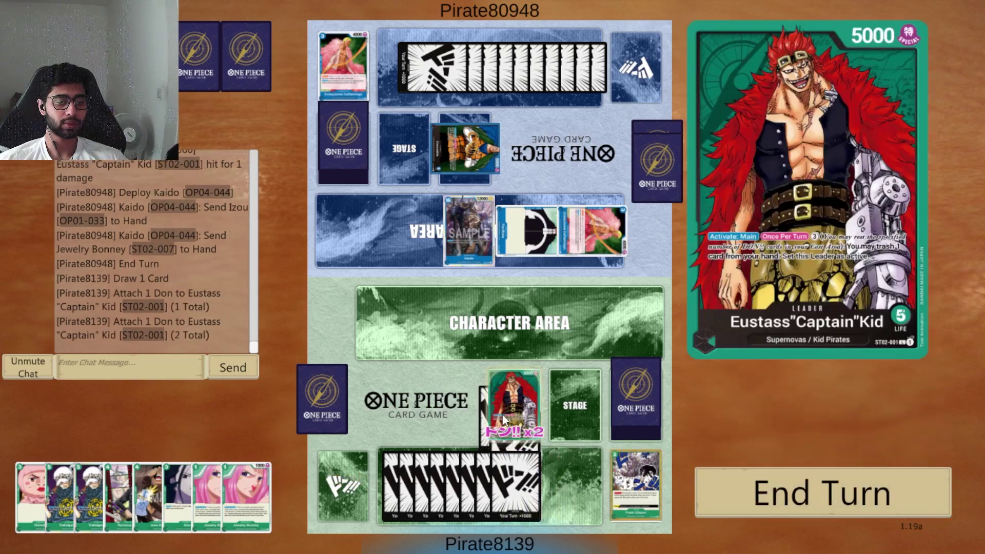
pyautogui.click(514, 404)
pyautogui.click(745, 443)
pyautogui.click(604, 240)
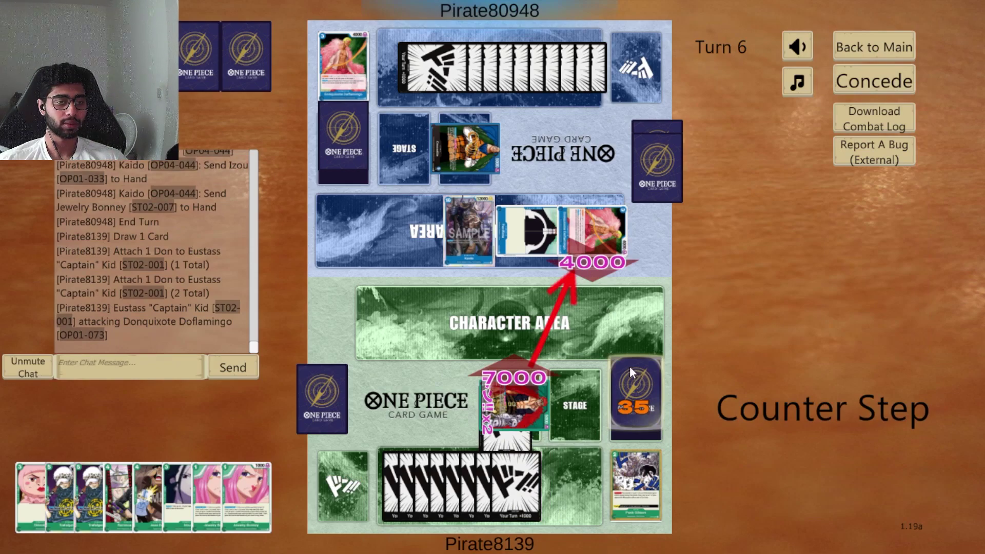
# - Trash Jewelry Bonney to ready Kid, then attack Pacifista
pyautogui.click(530, 408)
pyautogui.moveTo(245, 497)
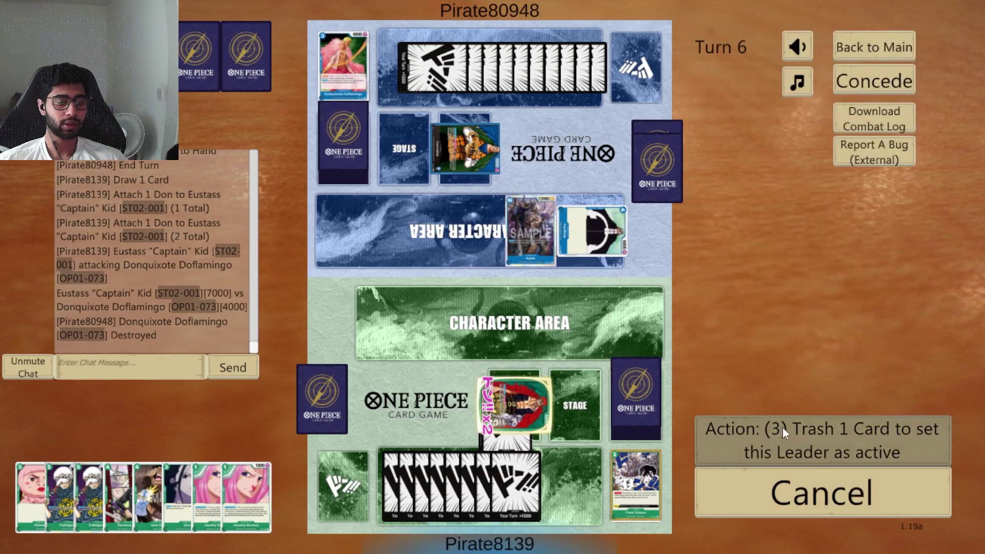
pyautogui.click(822, 425)
pyautogui.click(212, 477)
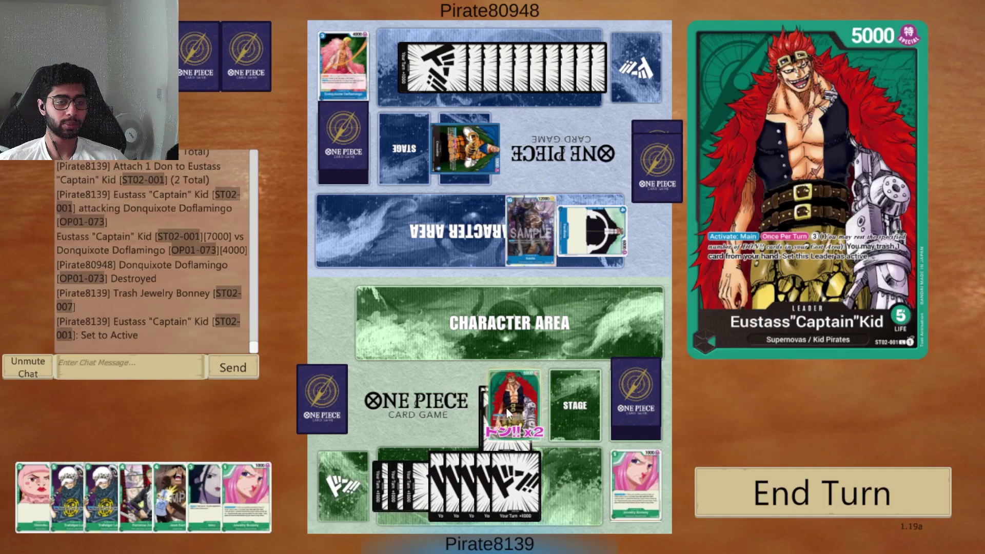
pyautogui.click(529, 412)
pyautogui.click(592, 229)
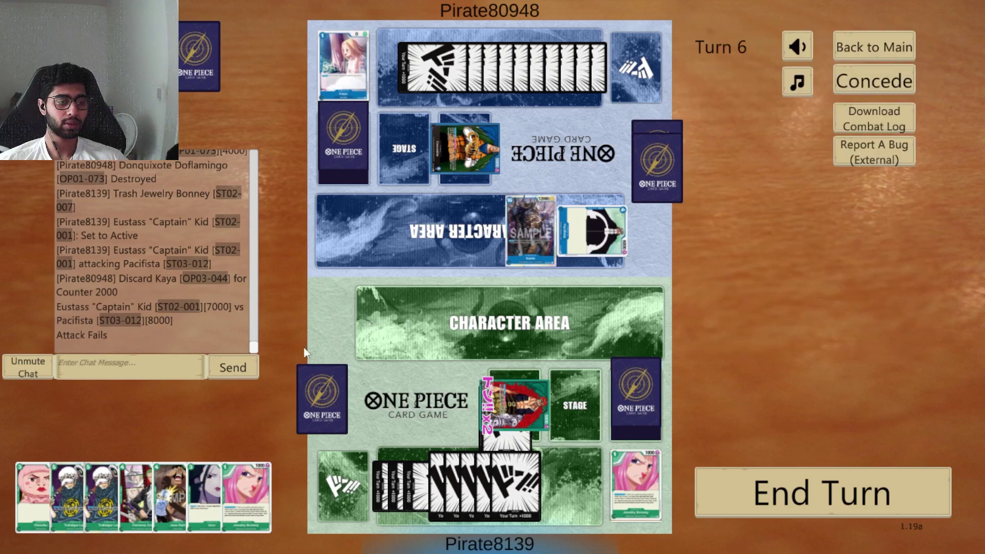
# - Deploy Jewelry Bonney, fetch and deploy Capone Bege, and end turn 6
pyautogui.click(247, 496)
pyautogui.click(770, 434)
pyautogui.click(411, 318)
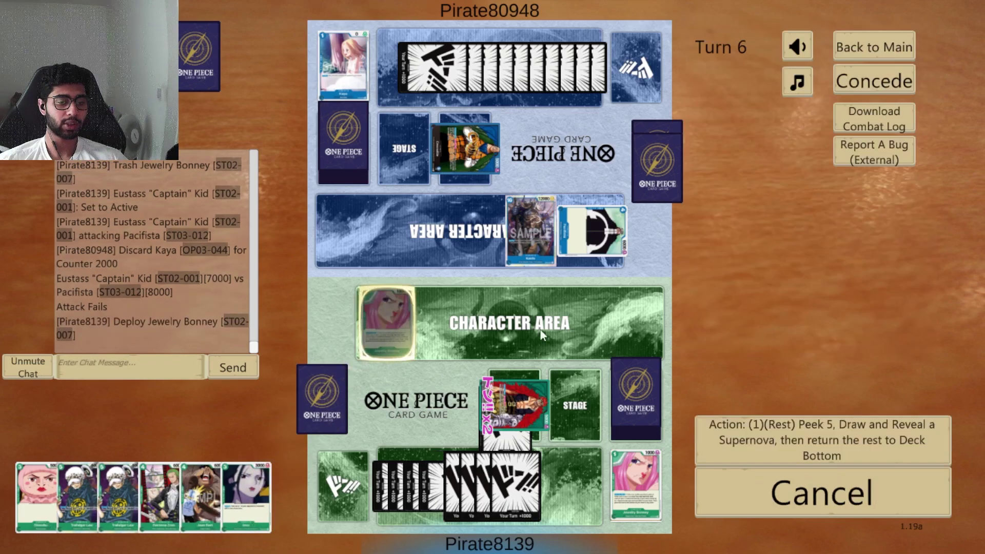
pyautogui.click(803, 435)
pyautogui.moveTo(41, 417)
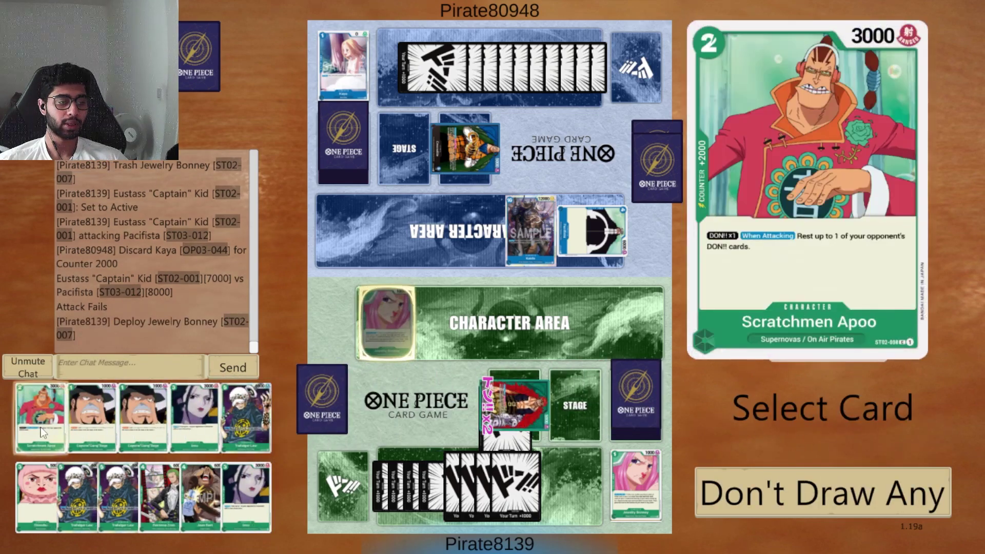
pyautogui.click(72, 432)
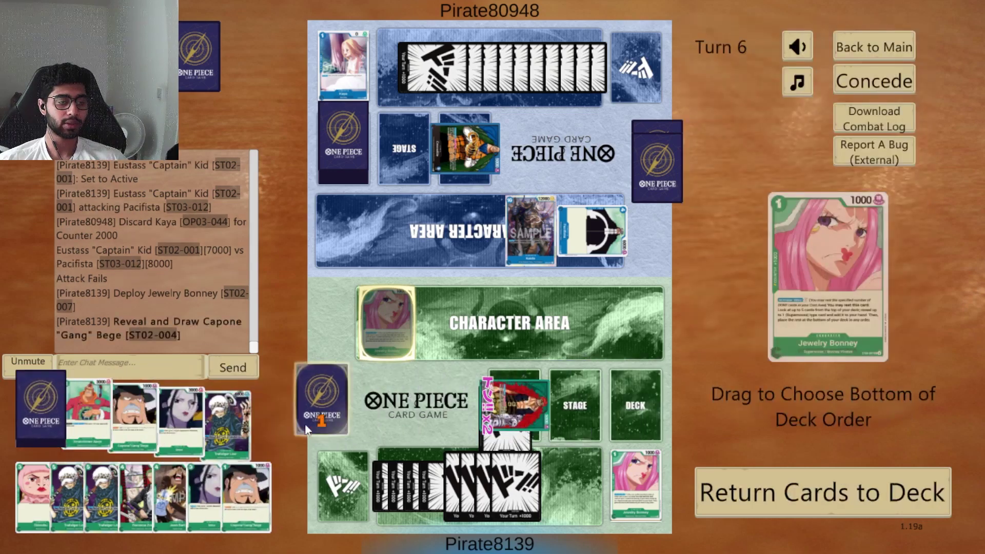
pyautogui.click(254, 493)
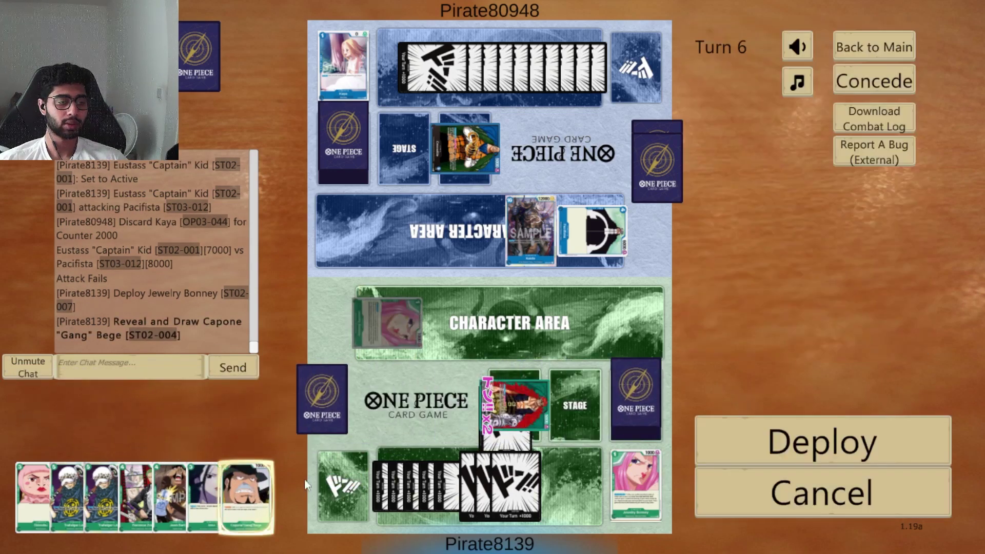
pyautogui.click(714, 435)
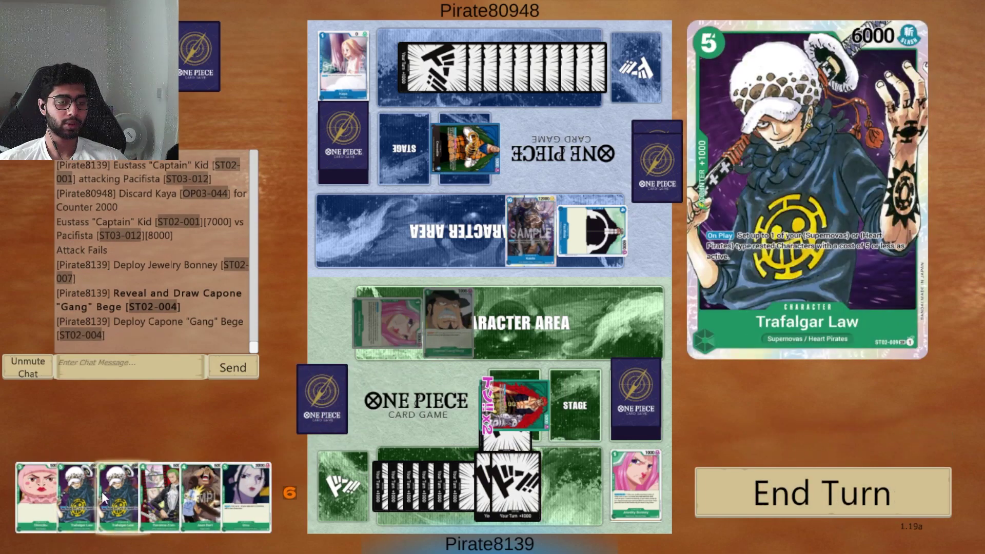
pyautogui.click(782, 477)
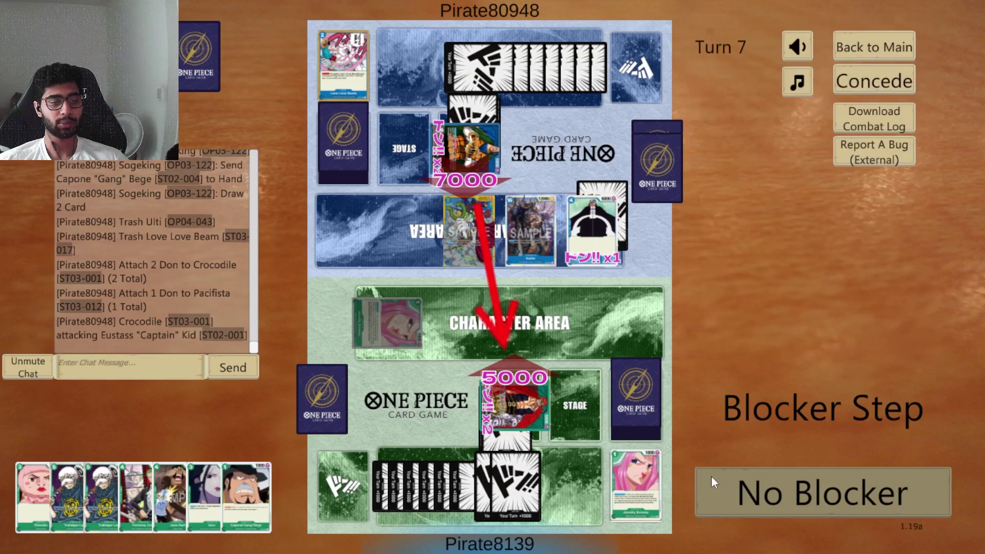
# - Stop Crocodile's attack without blocking by discarding Izou and Jean Bart as counters
pyautogui.click(782, 502)
pyautogui.moveTo(171, 496)
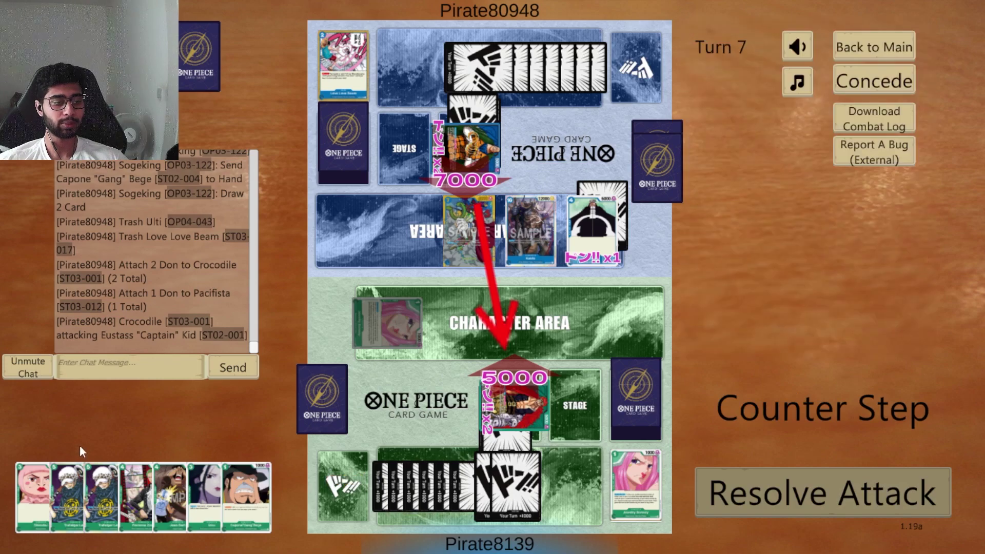
pyautogui.click(202, 483)
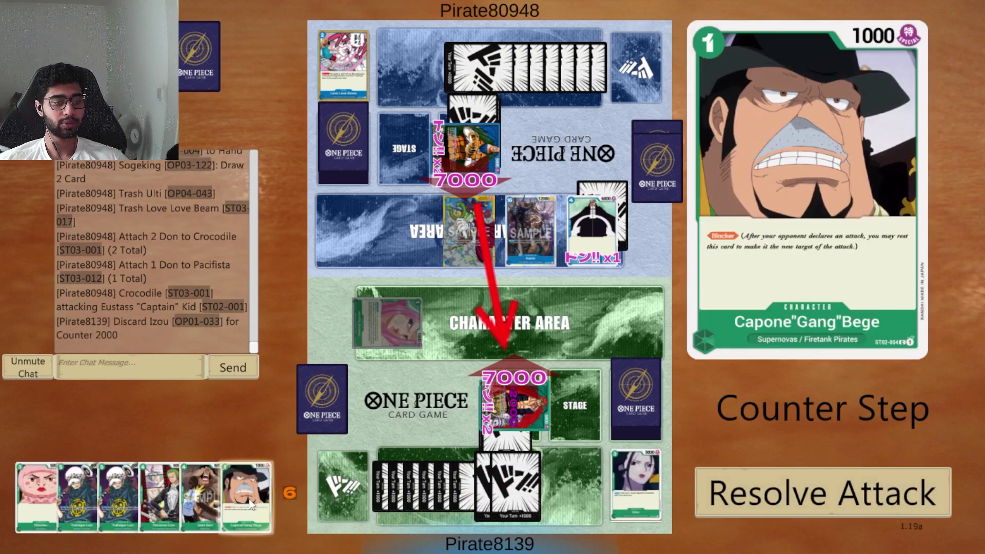
pyautogui.click(200, 497)
pyautogui.click(793, 481)
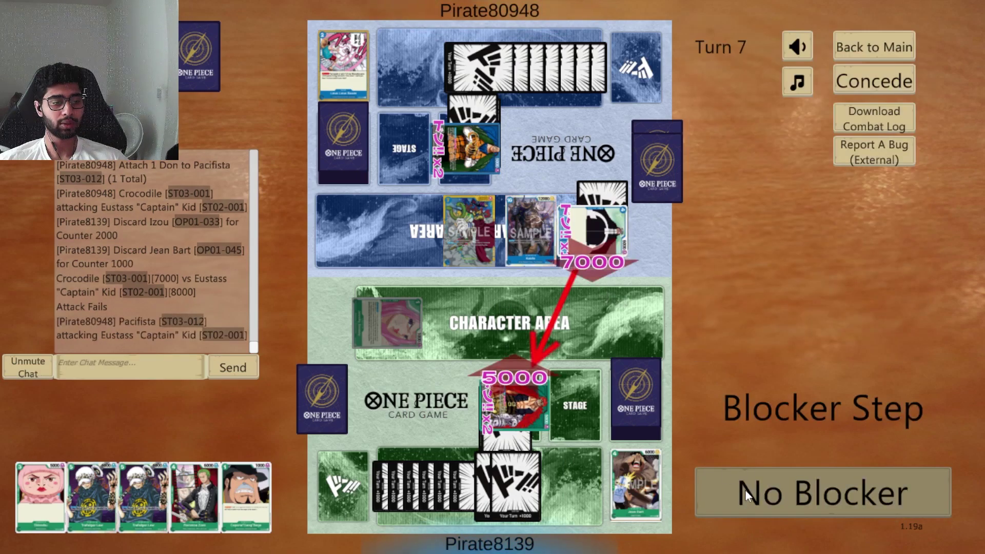
# - Counter Pacifista with Shinobu, Trafalgar Law and Zoro; take Kaido's hit without a trigger
pyautogui.click(746, 490)
pyautogui.click(42, 498)
pyautogui.click(42, 499)
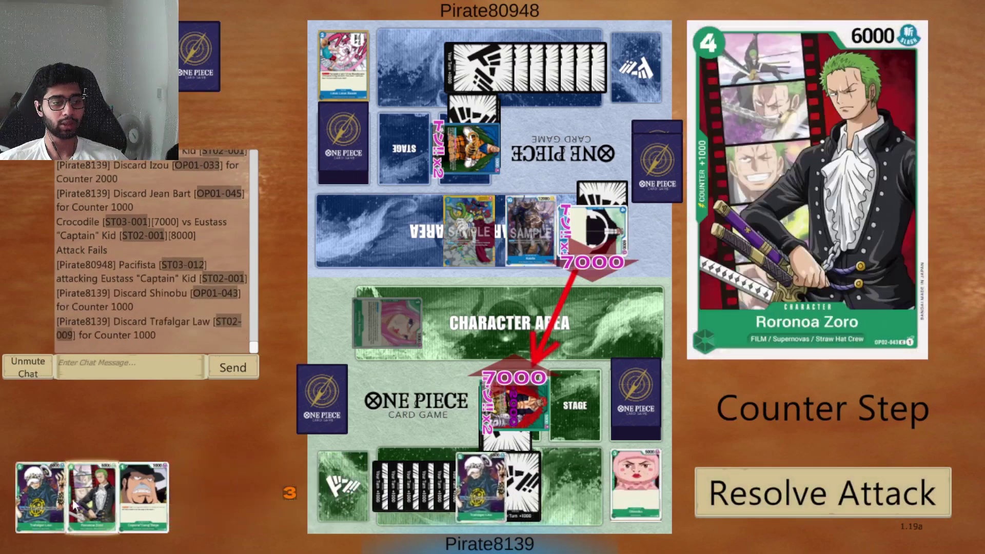
pyautogui.click(97, 501)
pyautogui.click(708, 471)
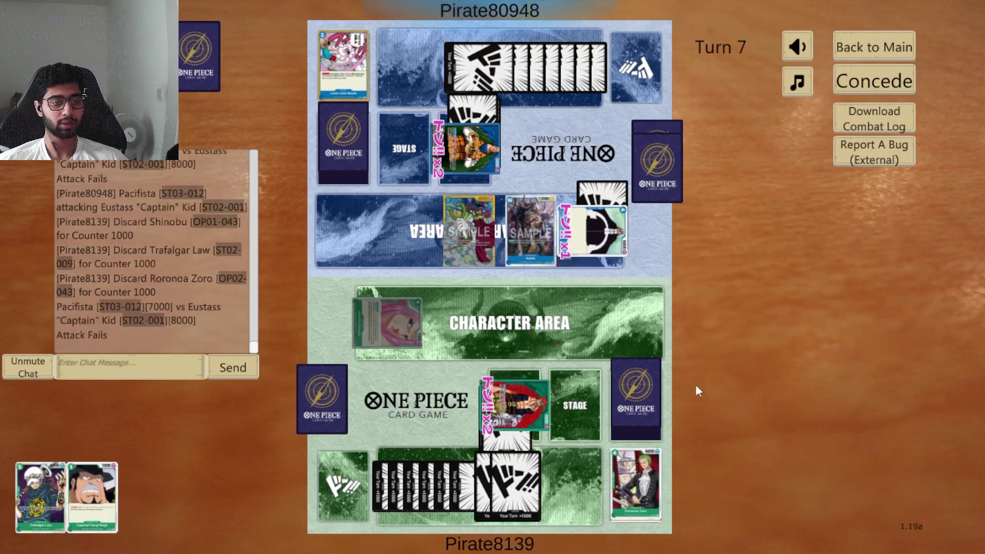
pyautogui.click(772, 492)
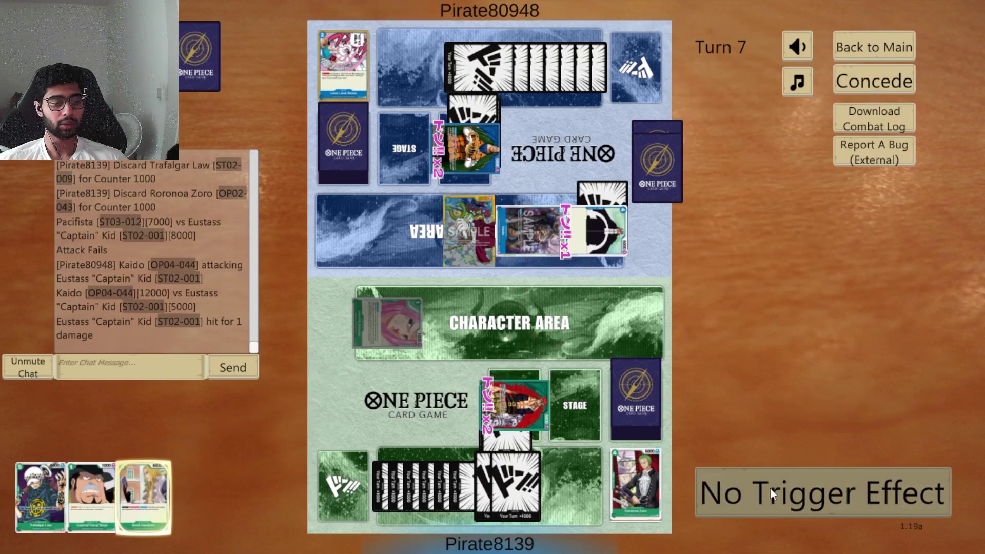
pyautogui.click(771, 489)
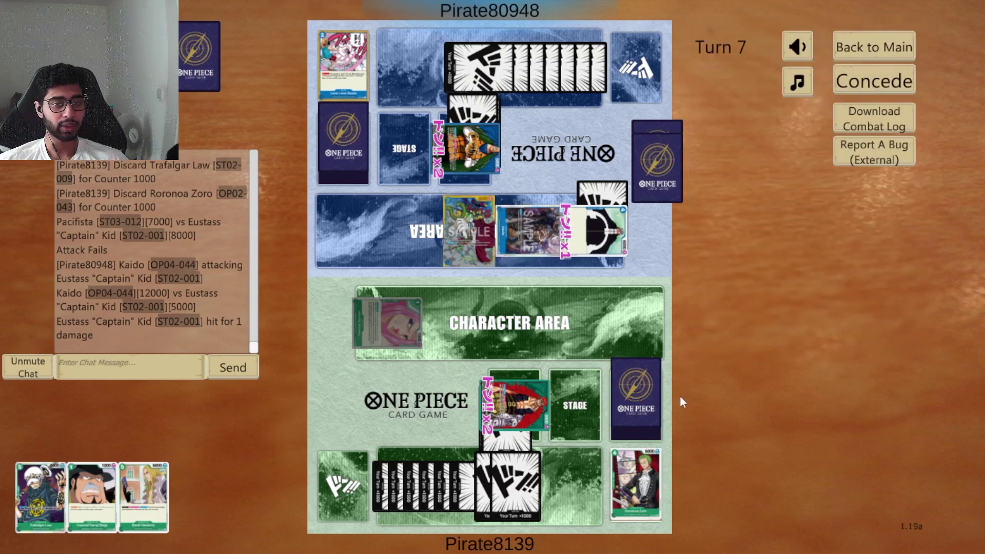
# - Pass turn 7 after drawing, then concede on turn 8 and leave to the main menu
pyautogui.click(760, 497)
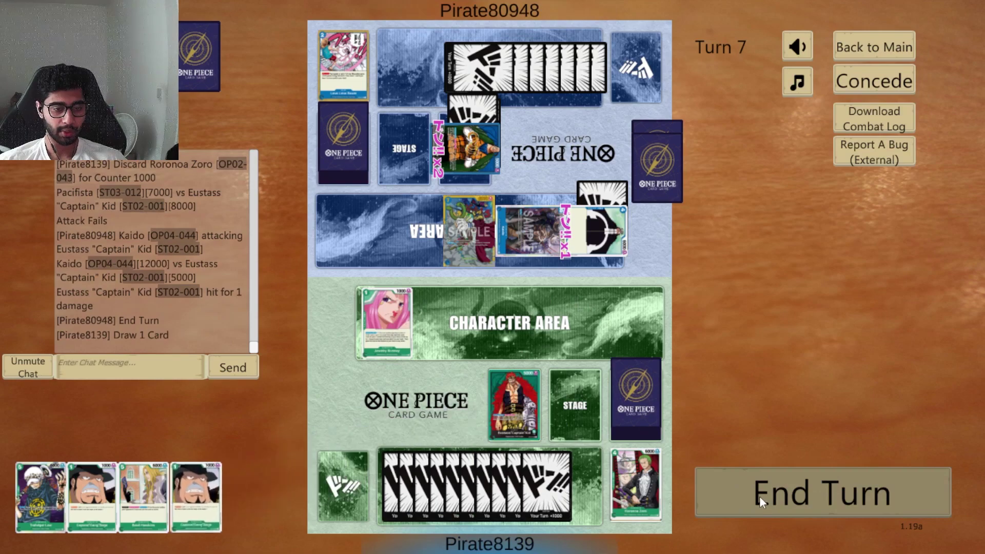
pyautogui.click(760, 496)
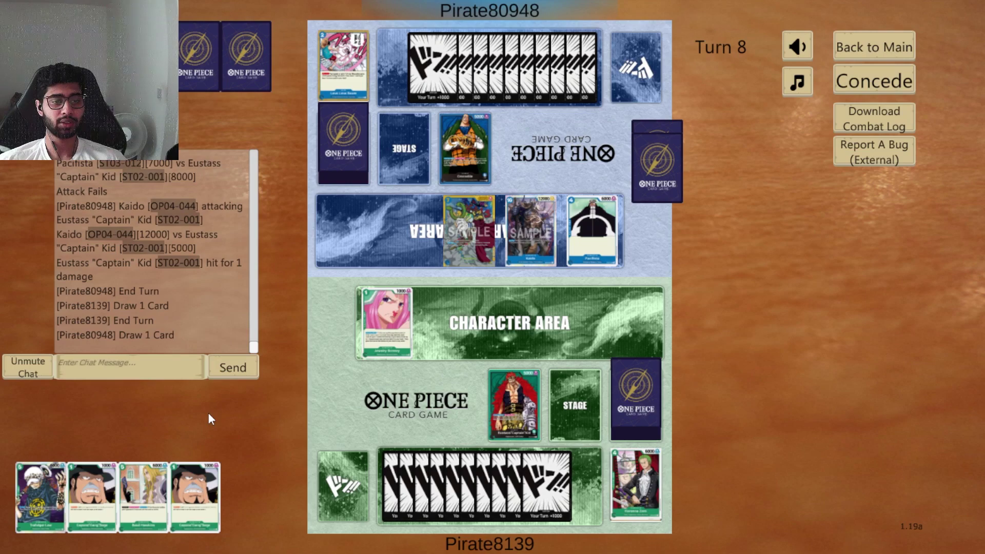
pyautogui.click(871, 81)
pyautogui.click(801, 449)
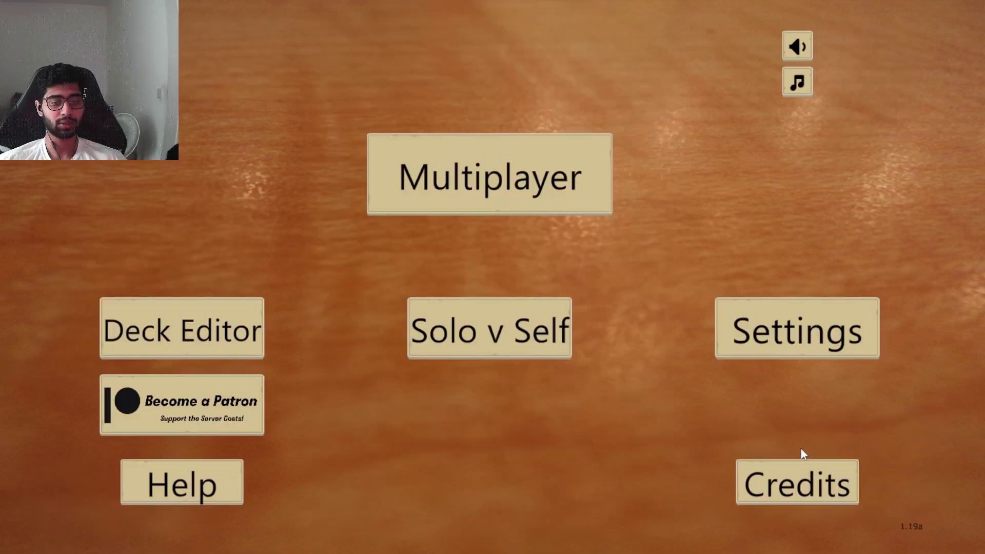